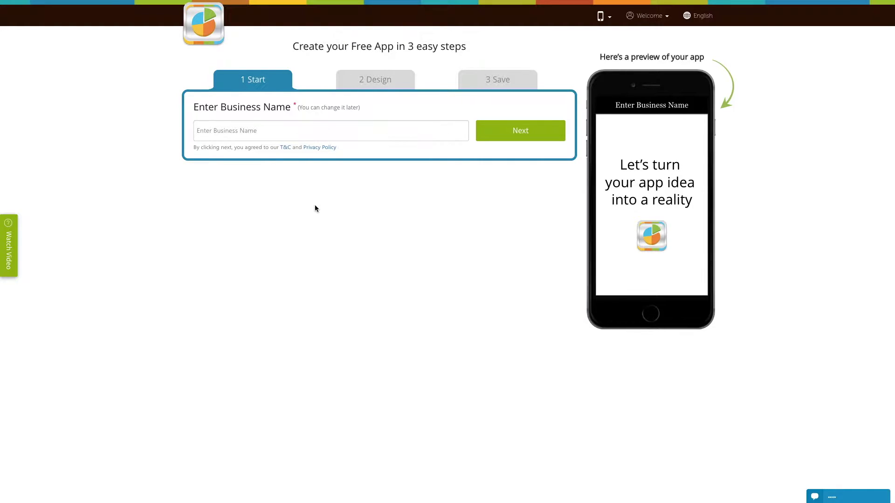
Name the business "Audio Page Demo" and continue to the category selection.
click(219, 134)
text(Audio Page Demo)
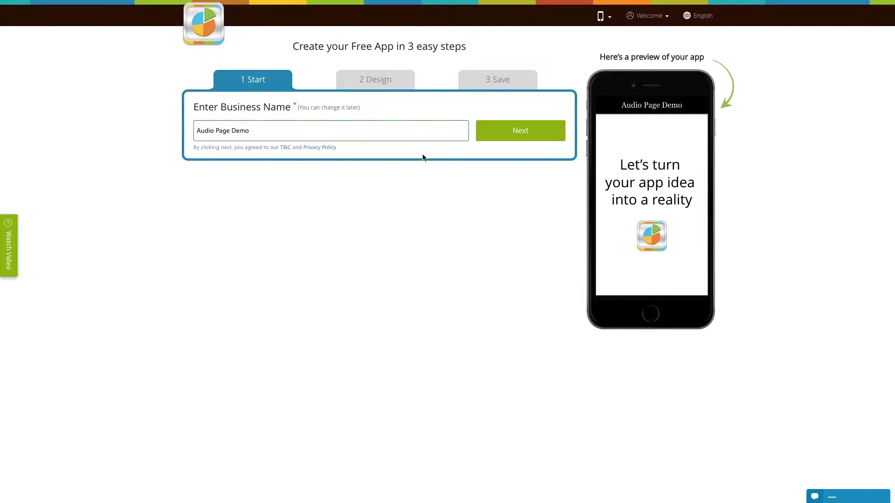
click(515, 135)
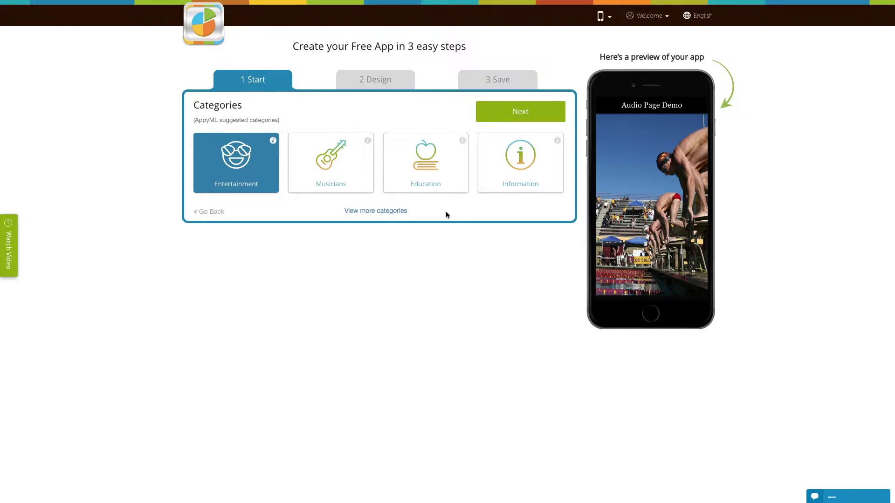
Expand the full list of app categories and continue with the Entertainment category.
click(387, 214)
scroll(378, 212, down, 3)
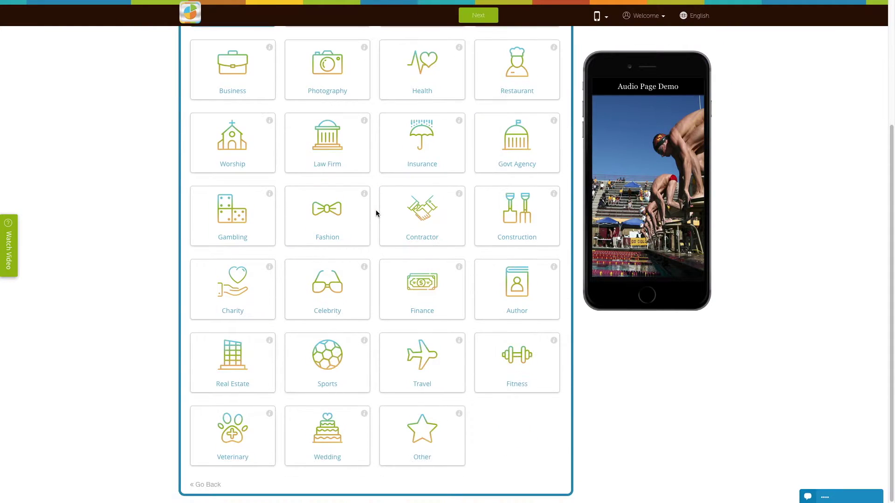
scroll(376, 213, up, 3)
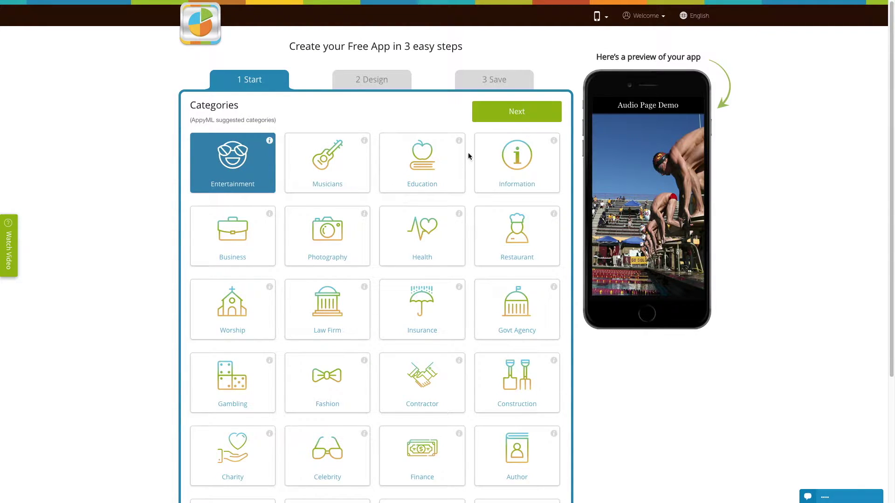
click(517, 113)
Choose the Matrix layout as the app design and continue.
scroll(441, 122, down, 3)
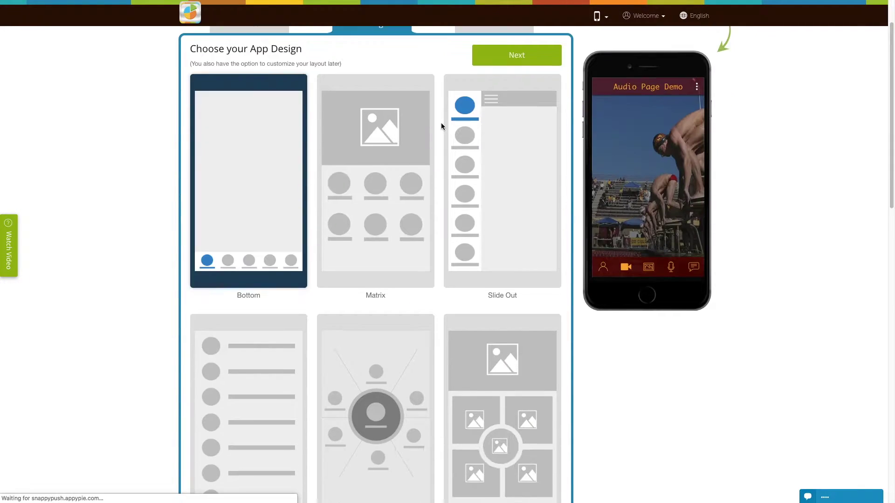
scroll(419, 121, up, 3)
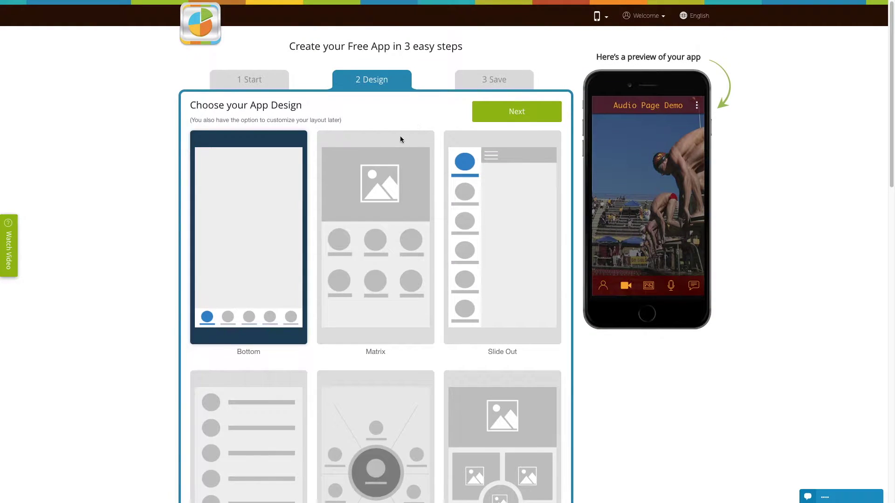
click(400, 136)
click(510, 121)
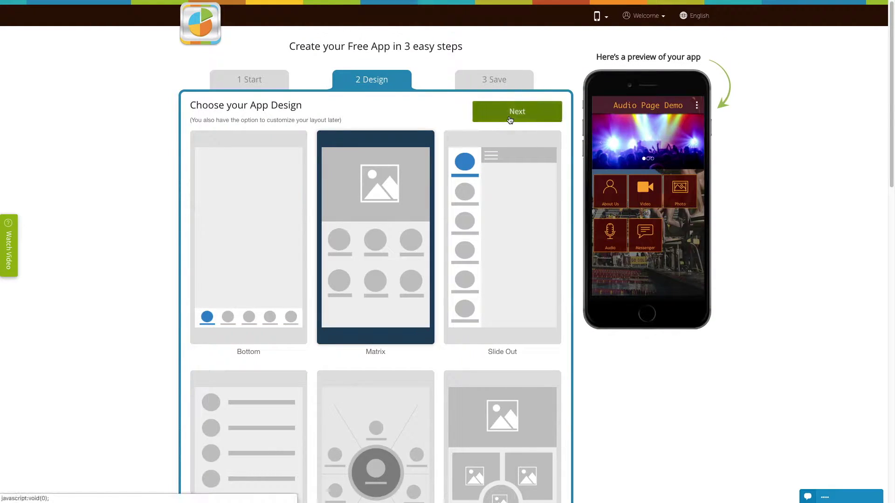
Search all app features for "Audio" and add the Audio feature to the app.
scroll(538, 147, down, 2)
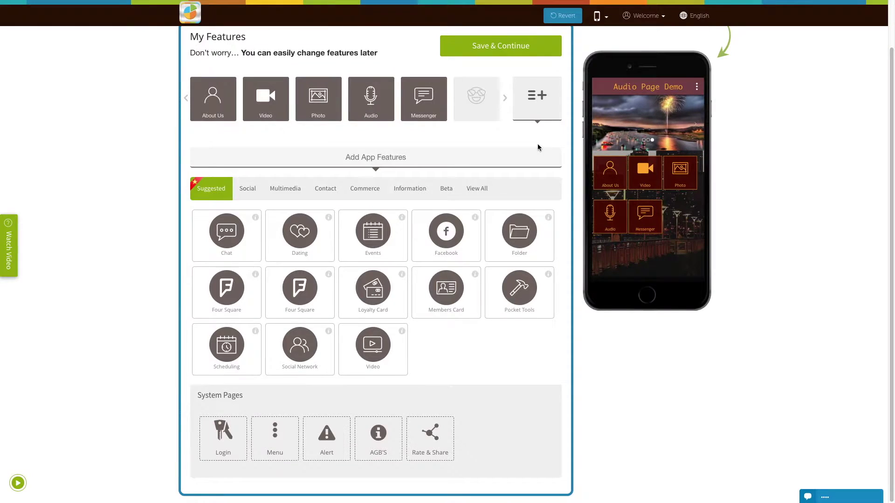
click(478, 189)
click(330, 216)
text(Audio)
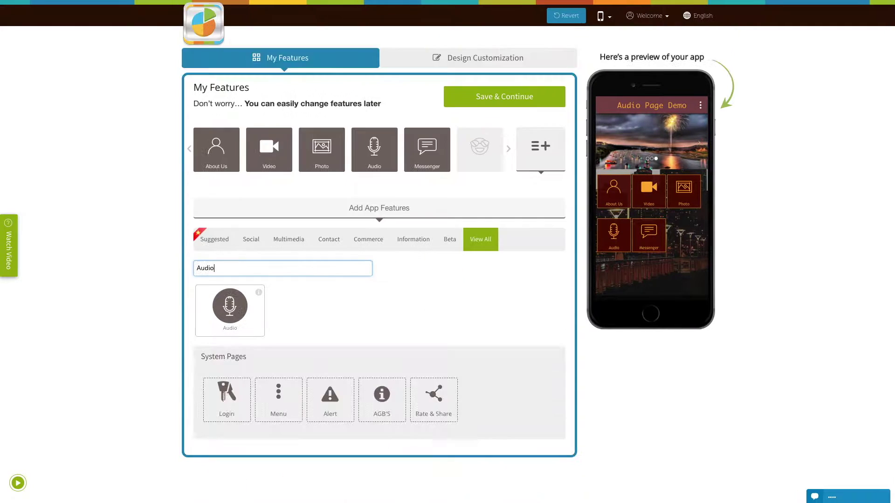
click(230, 306)
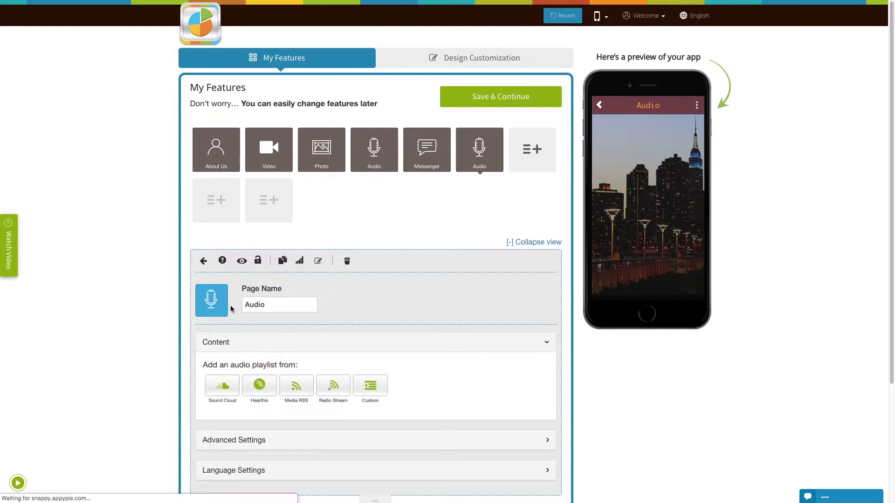
Look through the Audio page's name field and its icon options: outline icons, images and custom upload.
click(272, 306)
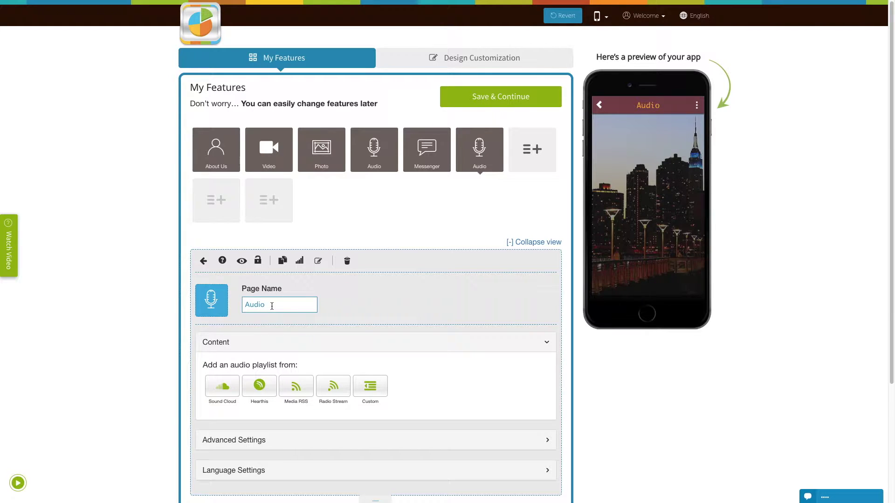
click(206, 304)
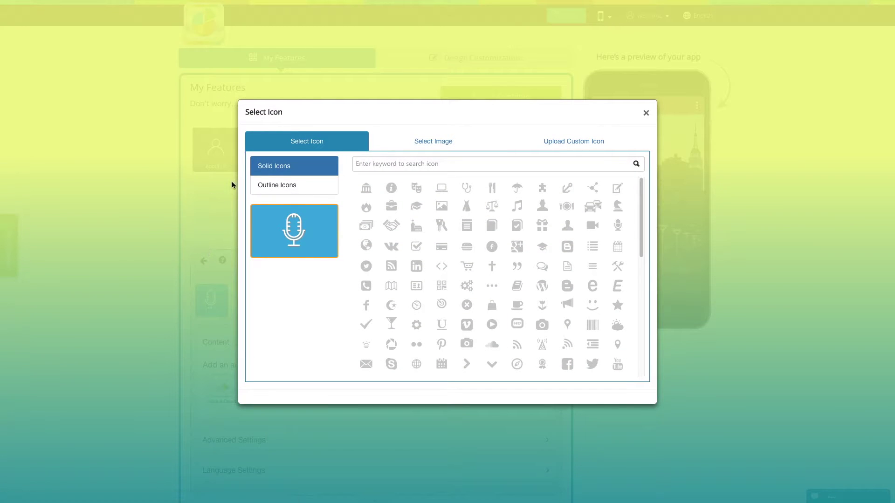
click(294, 184)
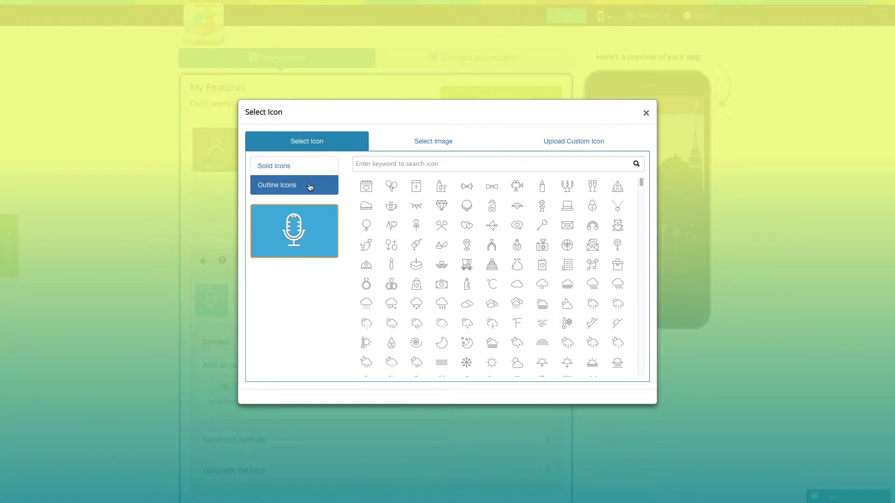
click(430, 146)
click(566, 145)
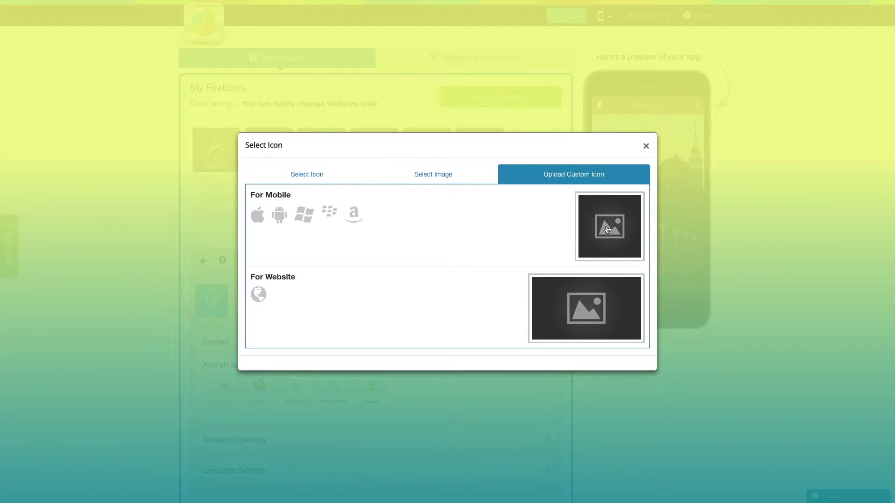
click(646, 146)
Add Sound Cloud as a playlist source for the Audio page.
scroll(406, 238, down, 3)
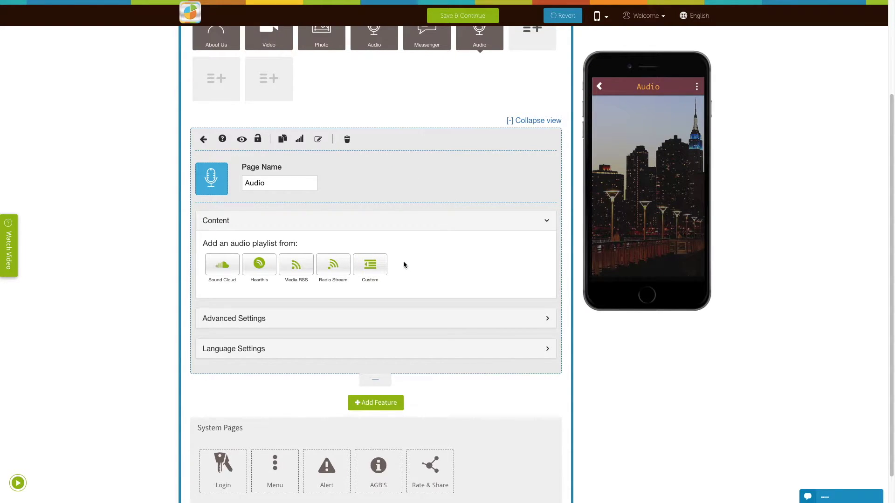
scroll(214, 272, up, 1)
click(216, 298)
scroll(217, 297, down, 1)
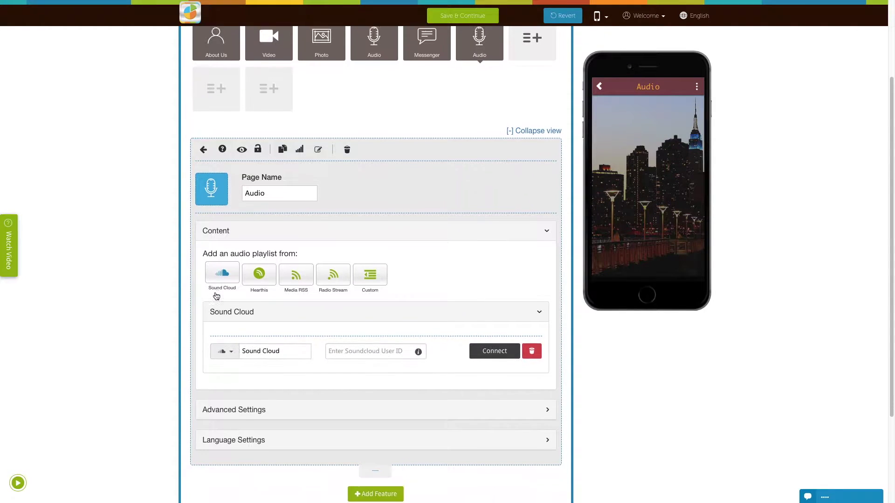
scroll(216, 296, down, 3)
Look through the Sound Cloud entry's name field and its icon options, including the custom icon upload.
click(289, 227)
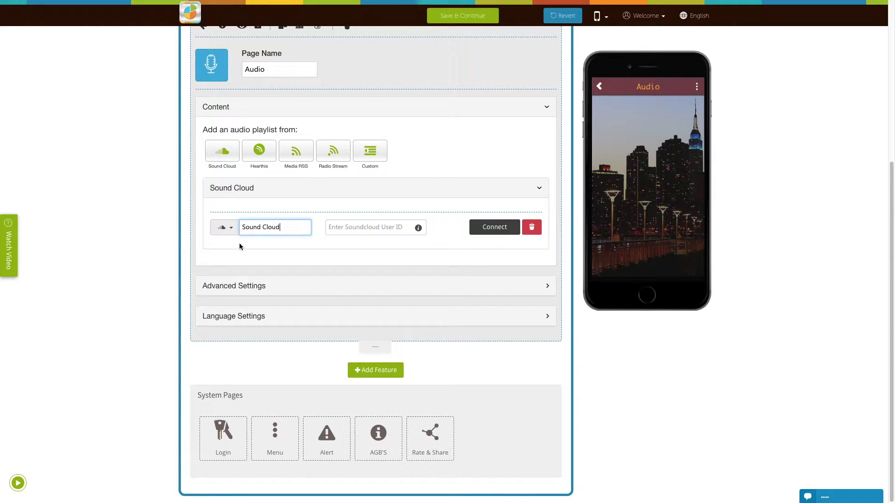
click(230, 228)
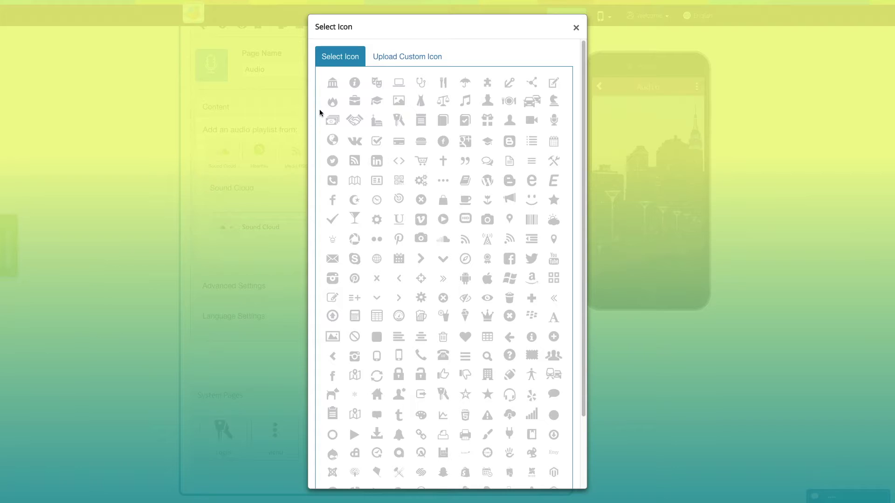
scroll(380, 186, down, 3)
scroll(379, 184, up, 3)
click(411, 58)
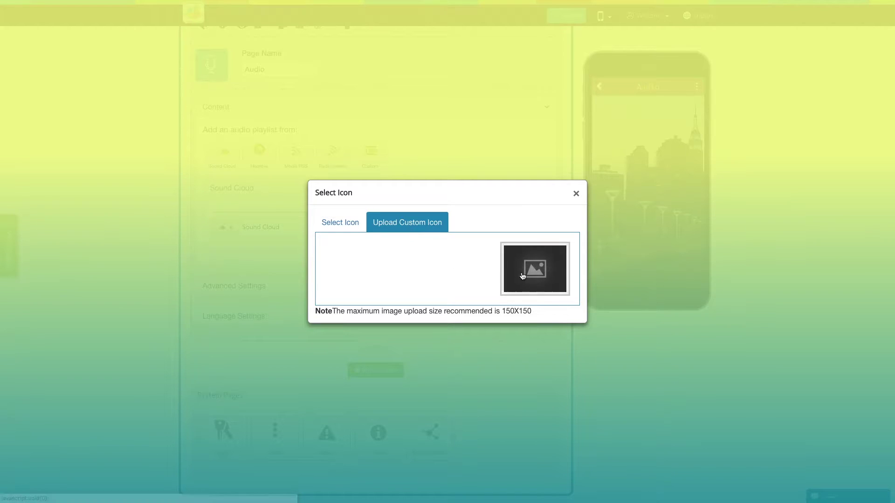
click(576, 193)
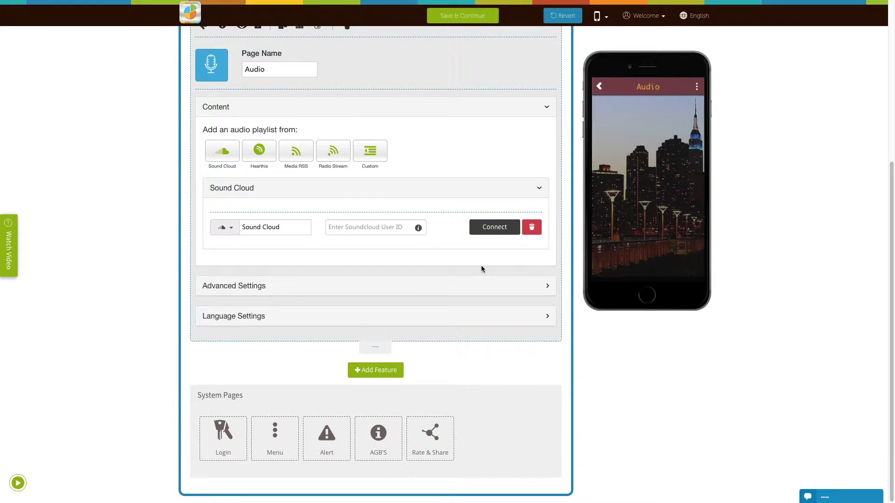
Read the help article explaining how to get the SoundCloud user ID, and return to the Audio page settings.
click(361, 229)
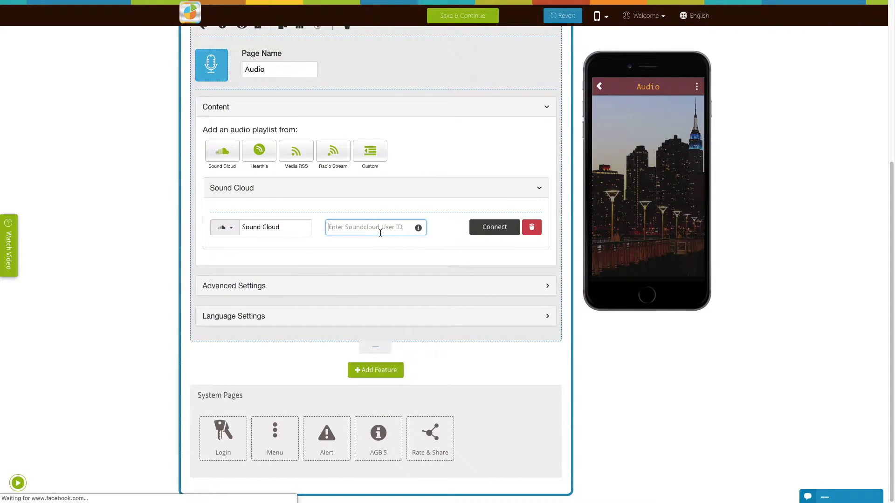
mouse_move(419, 229)
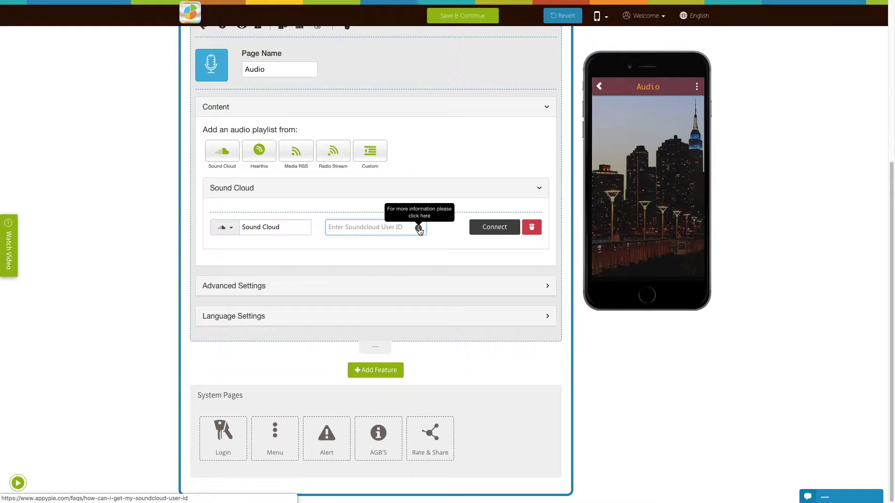
click(419, 229)
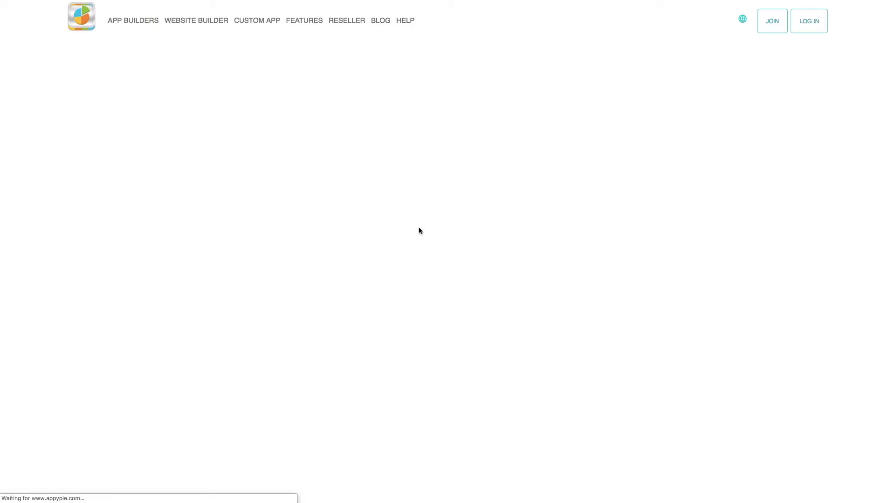
scroll(410, 216, down, 3)
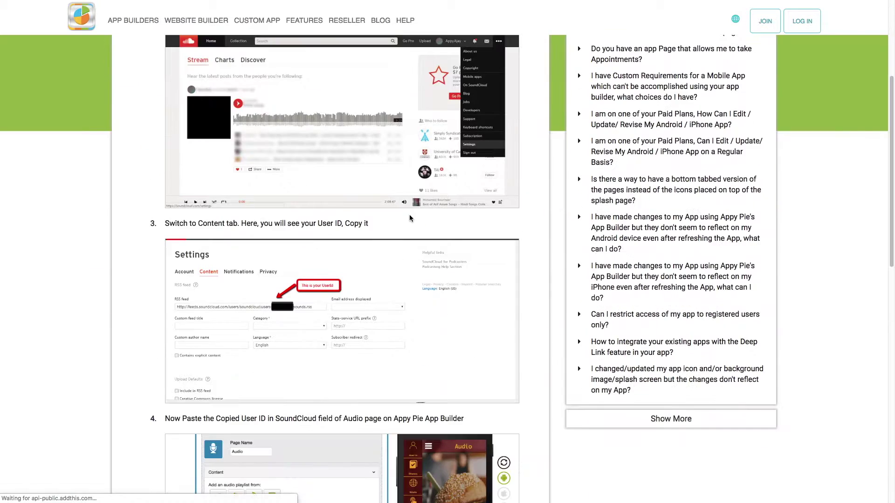
scroll(409, 218, down, 10)
scroll(410, 218, up, 7)
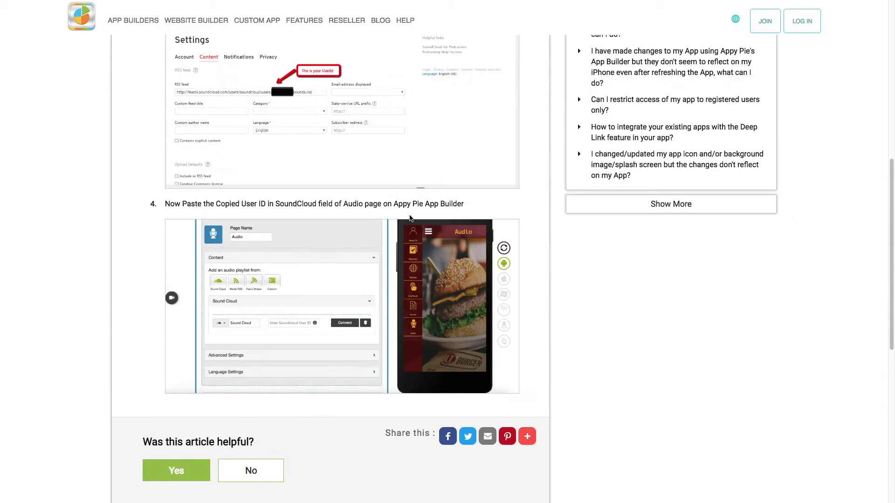
key(ctrl+w)
Enter the SoundCloud user ID for the Sound Cloud entry and connect the account.
text(158517928)
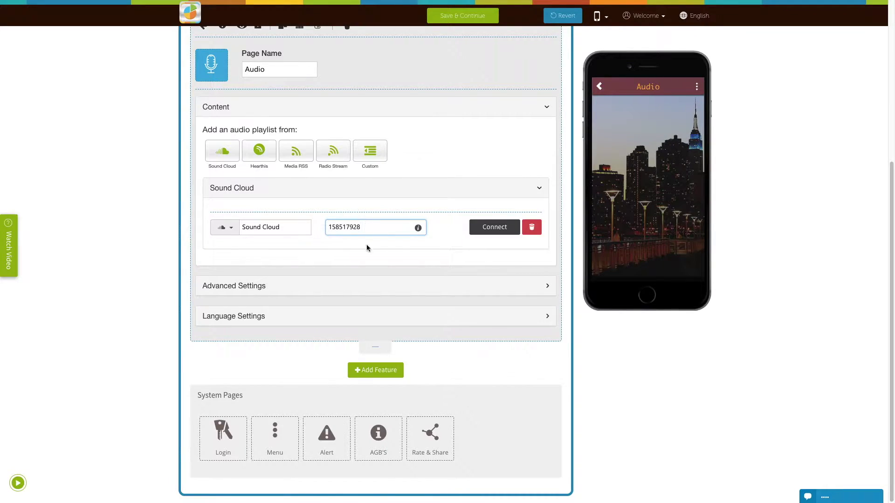
click(487, 232)
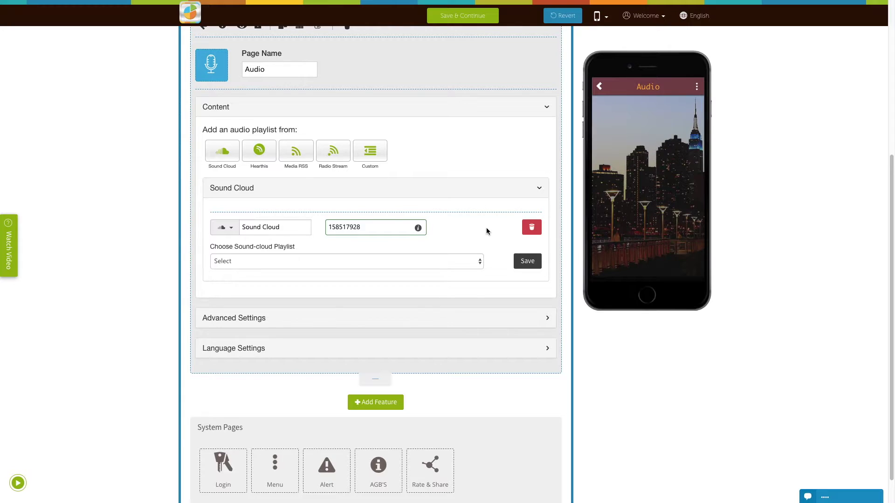
Choose Favourites as the SoundCloud playlist, save it and load the playlist.
scroll(486, 227, down, 1)
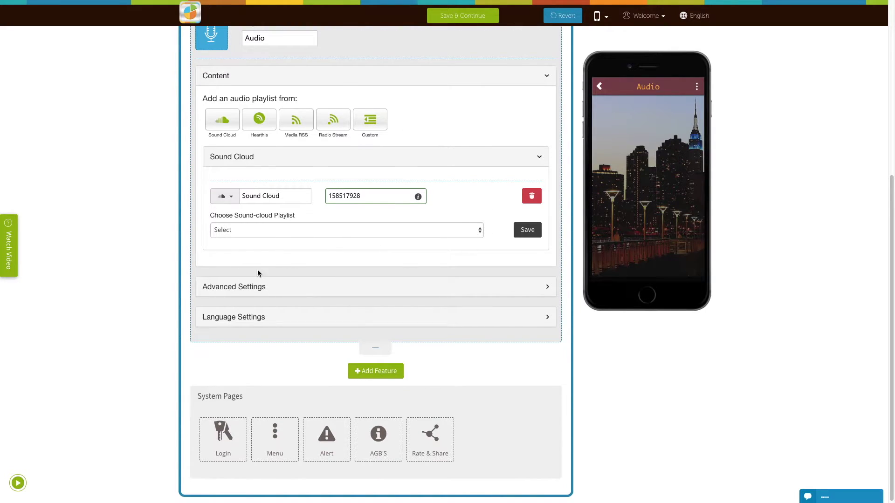
click(480, 231)
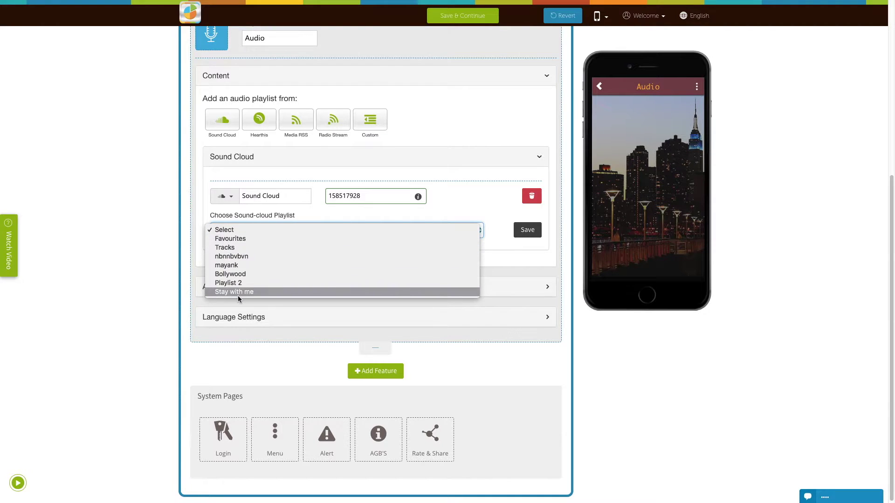
click(226, 239)
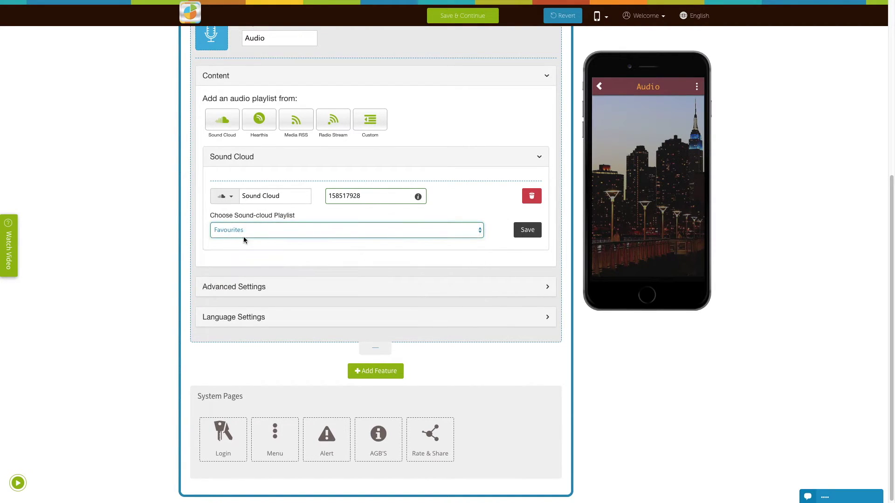
click(526, 235)
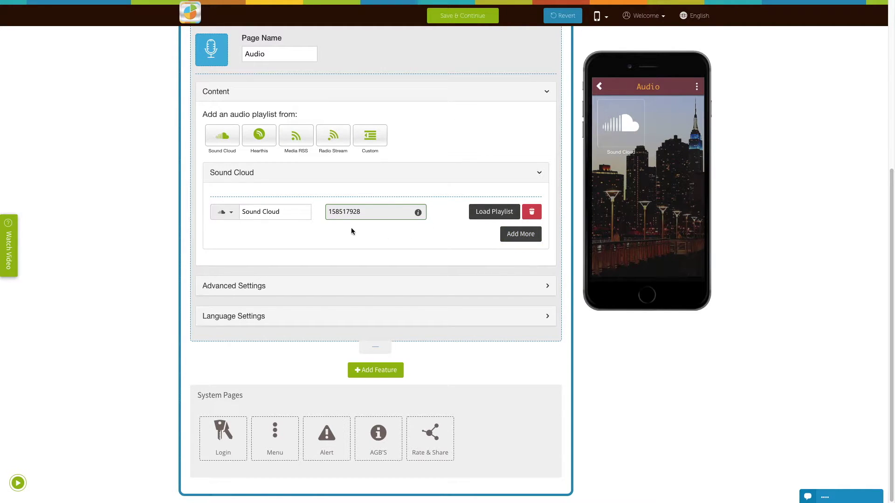
click(489, 213)
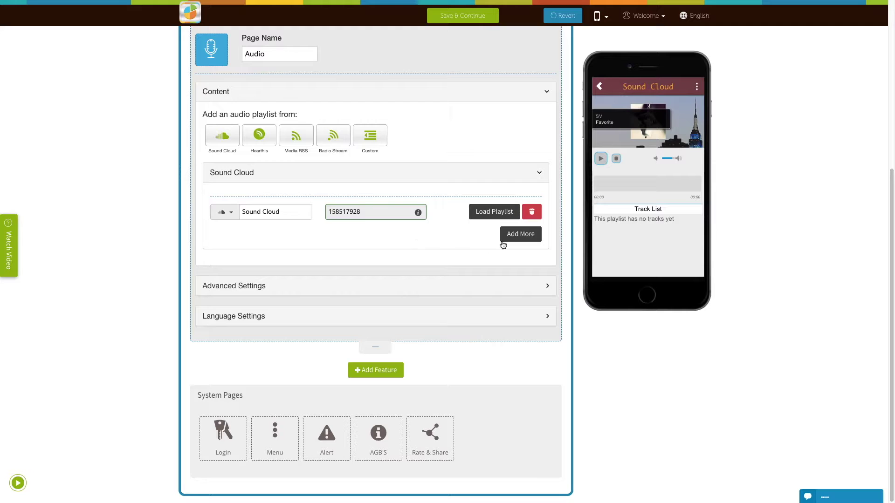
Add a second Sound Cloud entry and permanently delete it again.
click(517, 235)
click(287, 251)
click(531, 249)
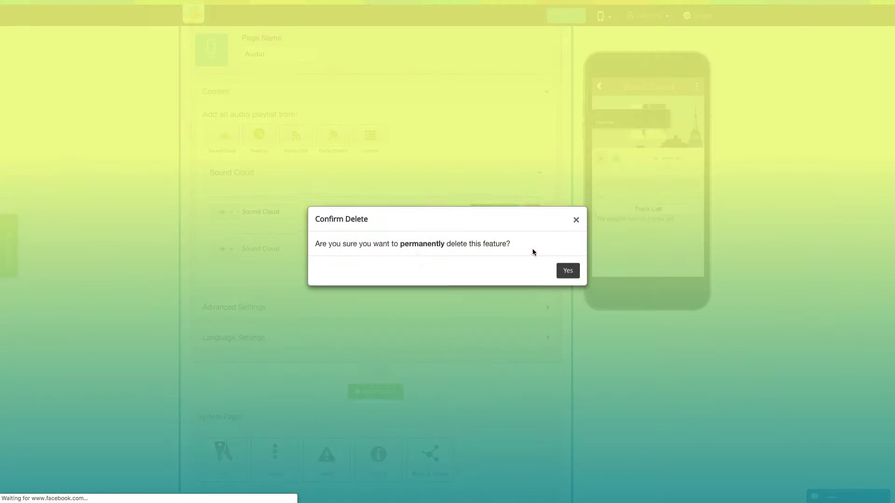
click(567, 278)
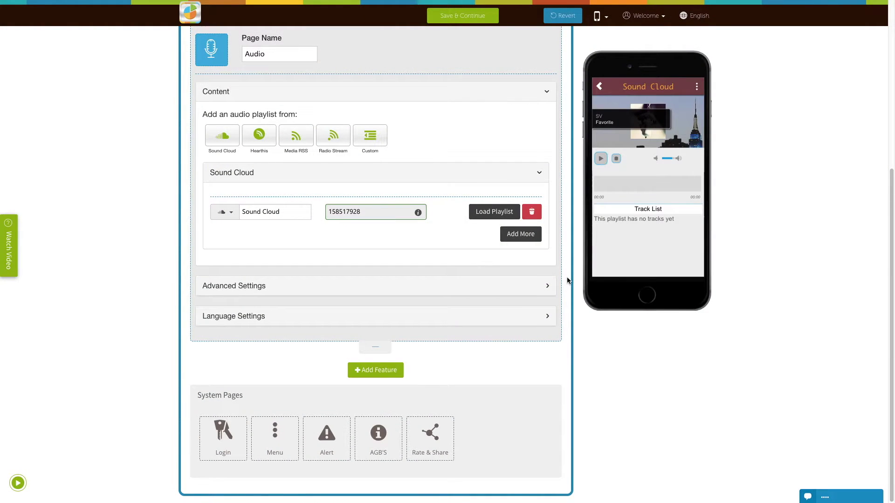
scroll(260, 236, up, 1)
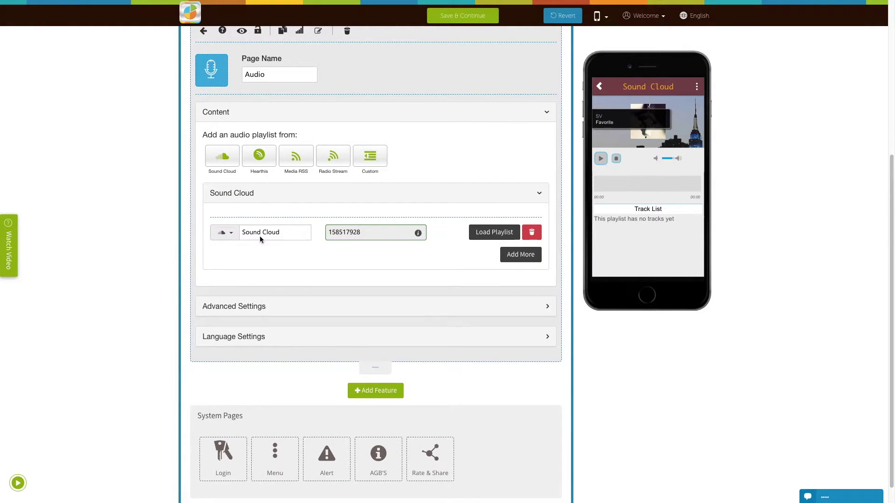
Add a Hearthis playlist source to the Audio page and select the name field of its entry.
click(259, 164)
scroll(259, 165, down, 1)
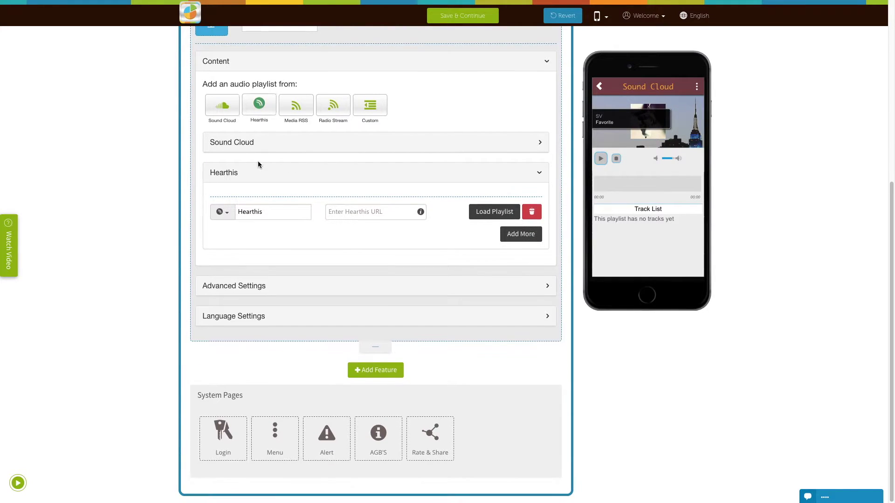
click(269, 215)
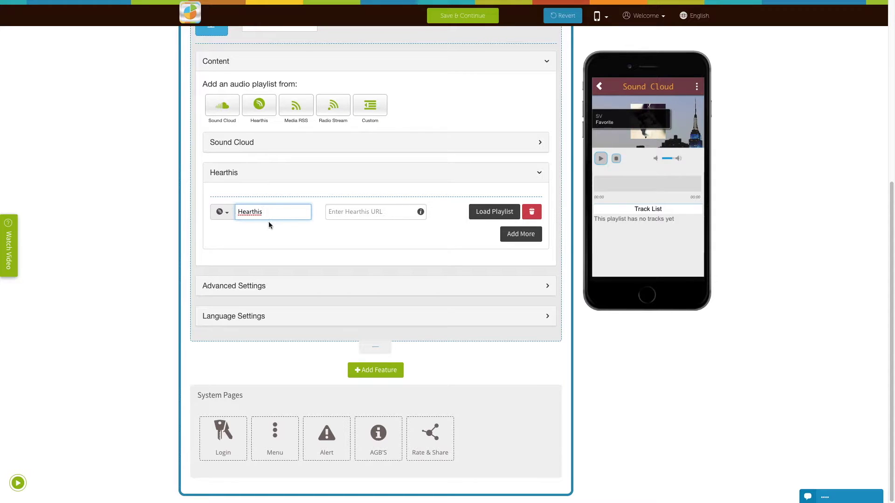
Look through the built-in icons and the custom icon upload option for the Hearthis entry, and close the icon picker without choosing any.
click(239, 238)
click(228, 216)
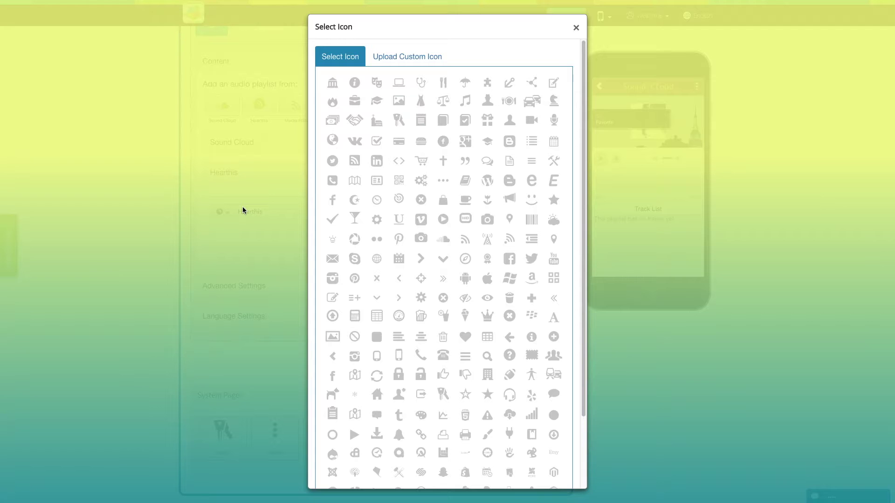
scroll(381, 202, down, 2)
scroll(382, 203, up, 2)
click(402, 64)
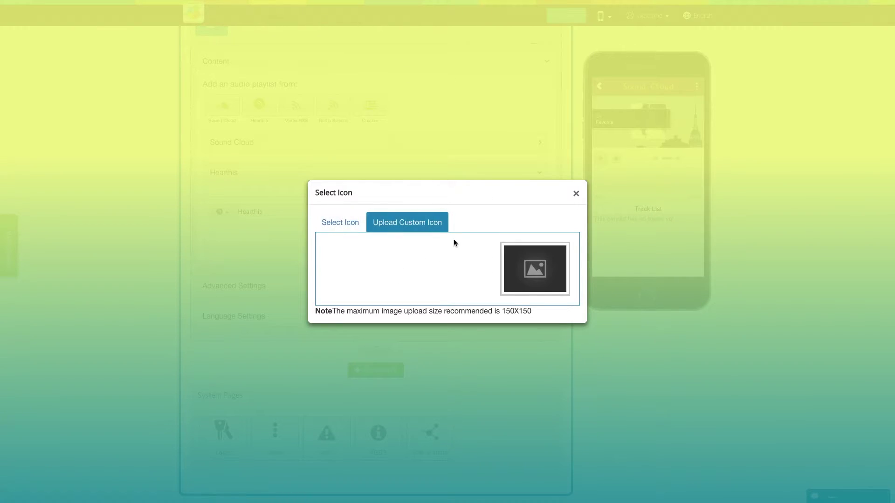
click(576, 193)
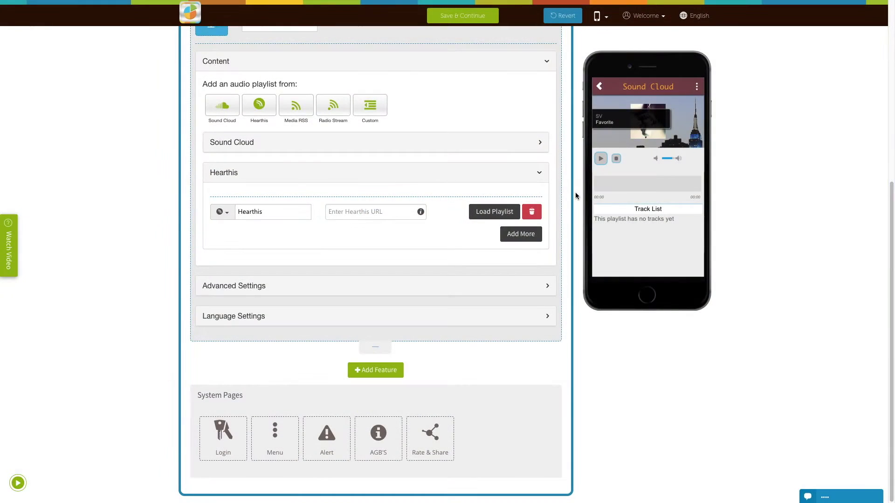
Read the help article on setting up a Hearthis account and its URL, and return to the Audio page settings.
click(355, 215)
mouse_move(424, 218)
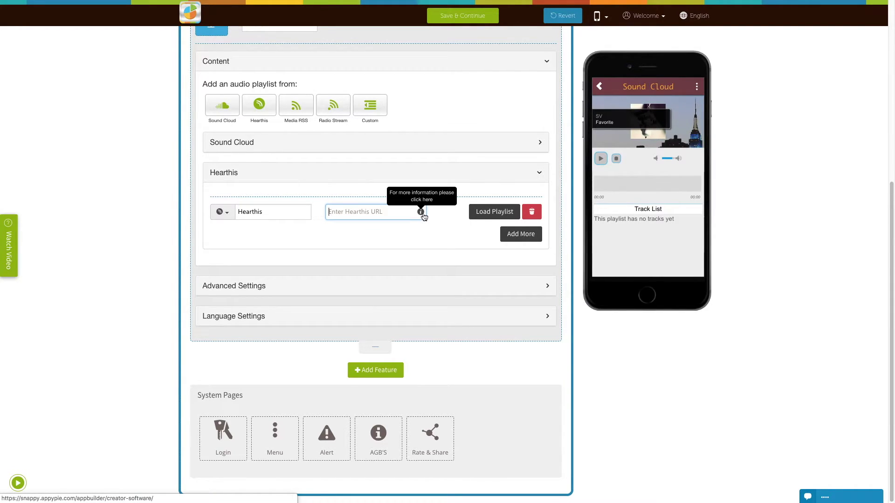
click(421, 213)
scroll(425, 217, down, 10)
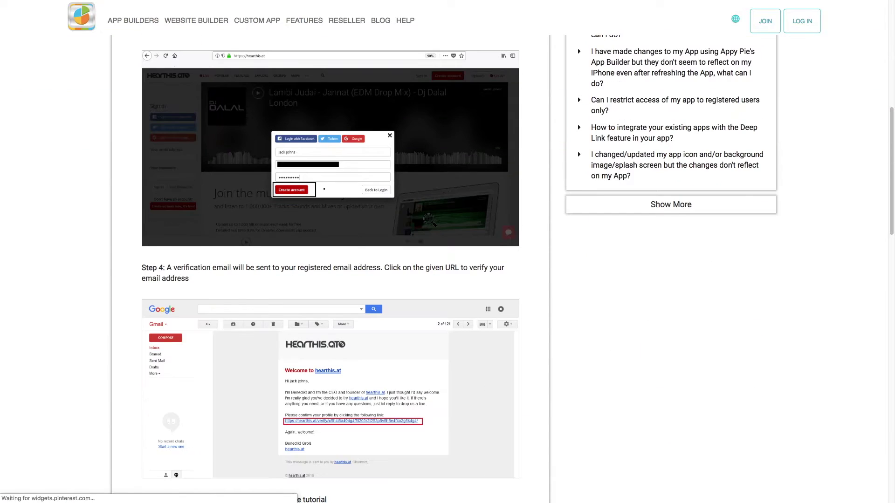
scroll(424, 215, down, 15)
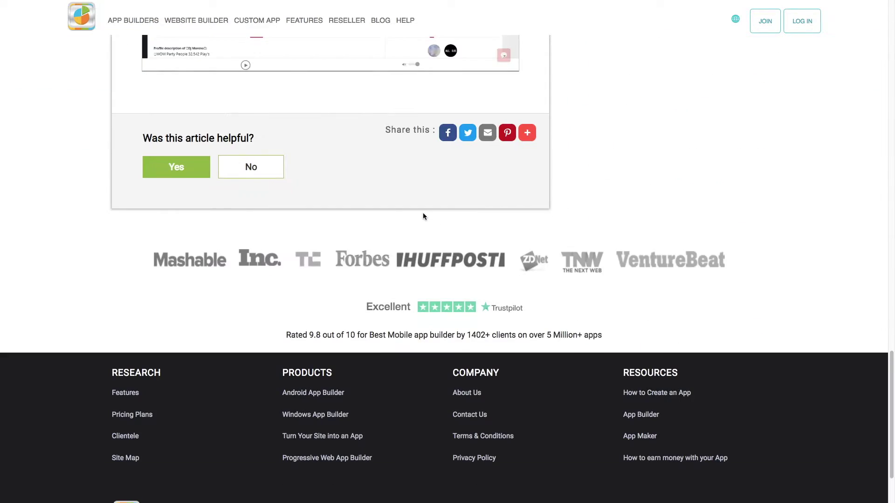
scroll(423, 214, up, 20)
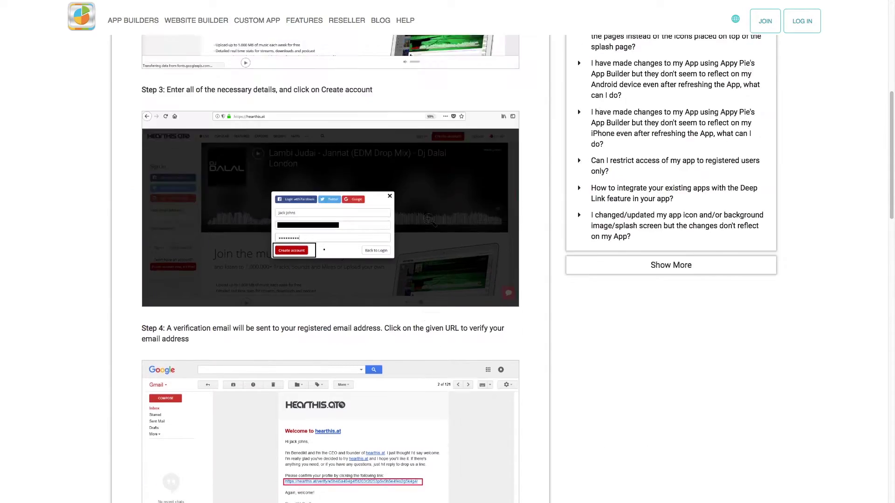
key(ctrl+w)
Enter the copied hearthis.at URL for the Hearthis entry and load its playlist.
click(353, 214)
key(ctrl+v)
click(490, 213)
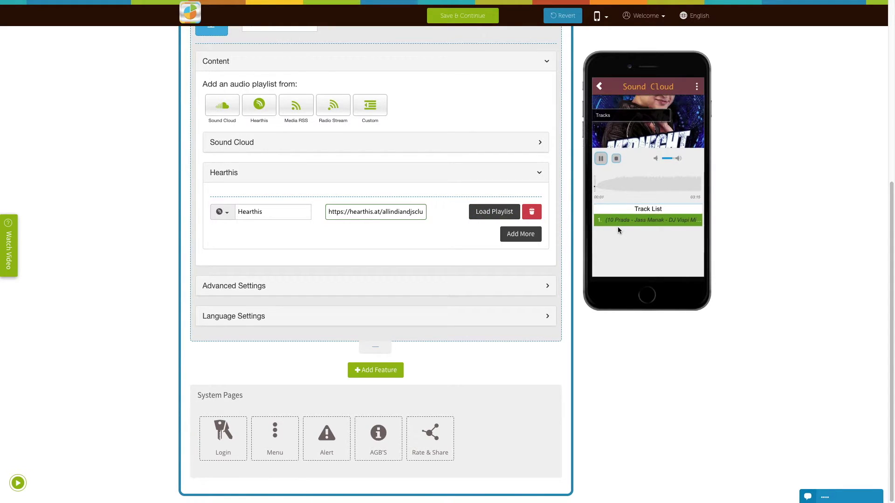
Add a second Hearthis entry and permanently delete it again.
click(518, 234)
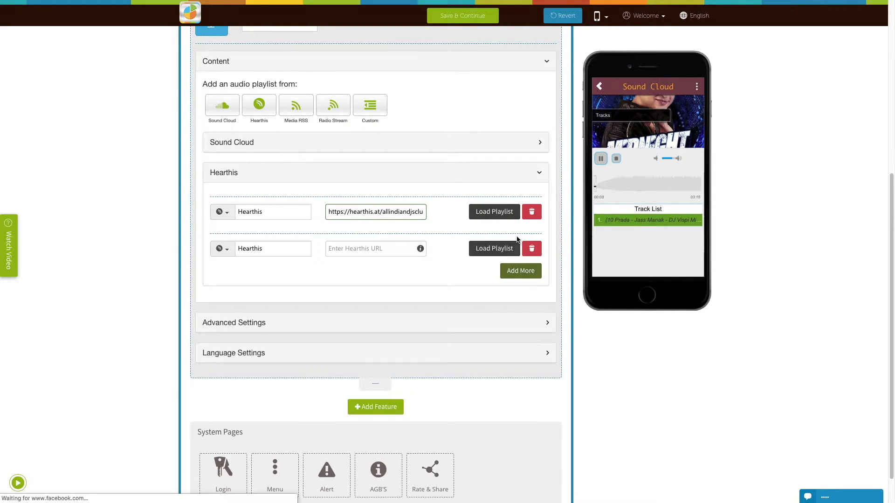
click(343, 252)
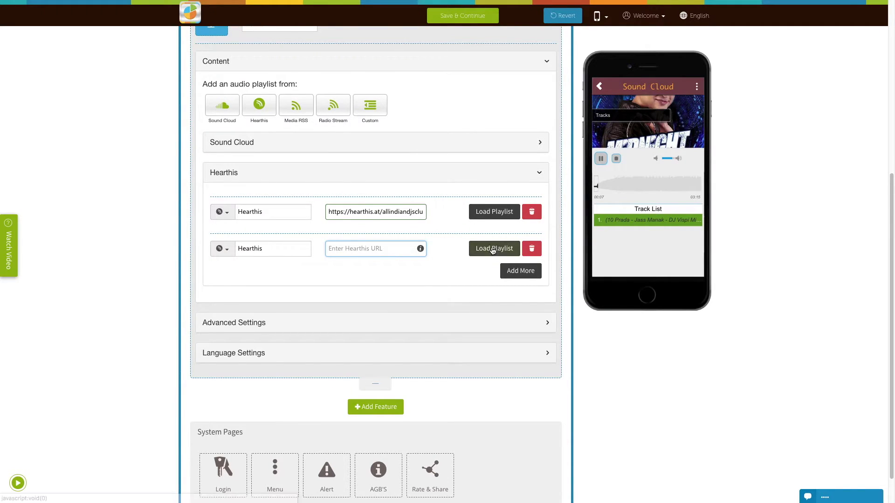
click(531, 249)
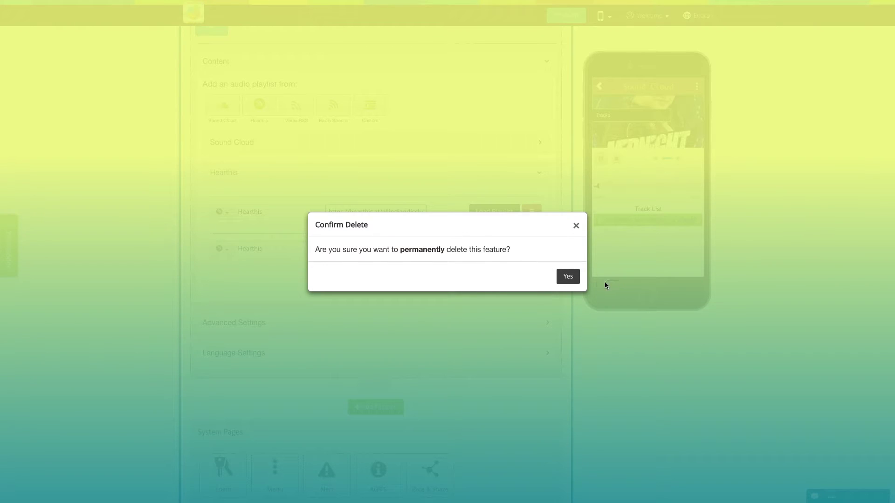
click(565, 276)
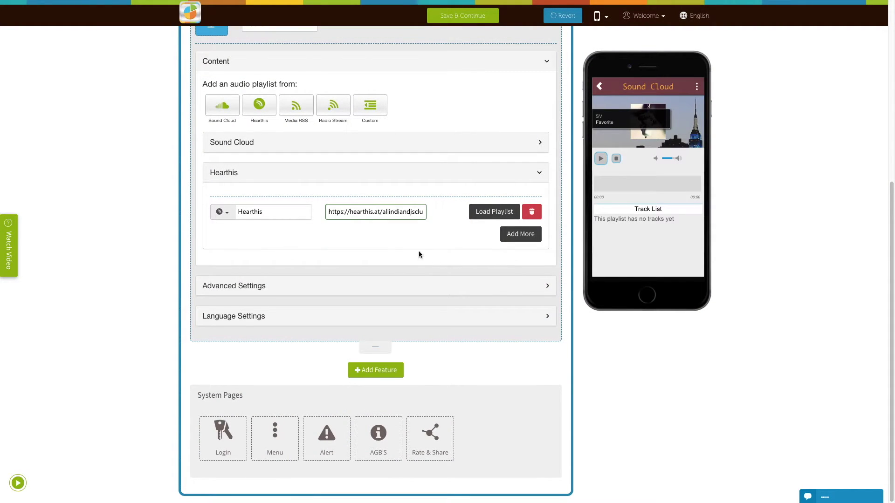
Add a Media RSS playlist source to the Audio page and expand its settings.
scroll(315, 228, up, 2)
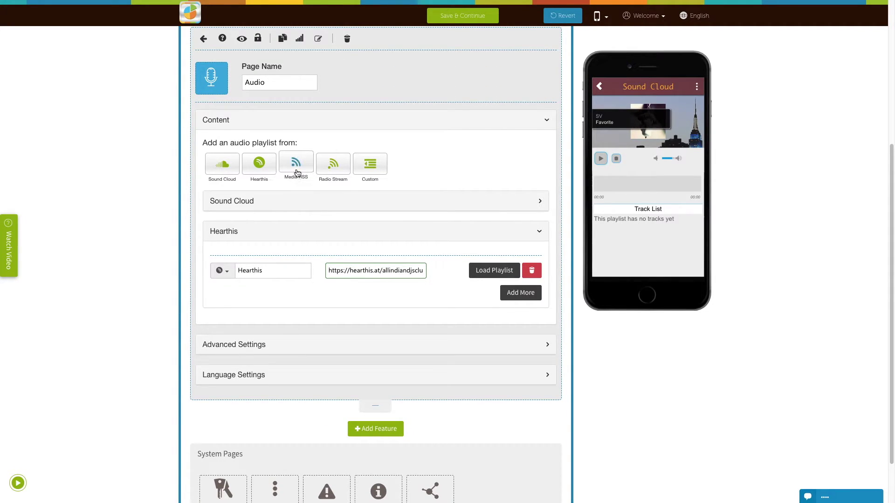
click(296, 171)
scroll(298, 196, down, 1)
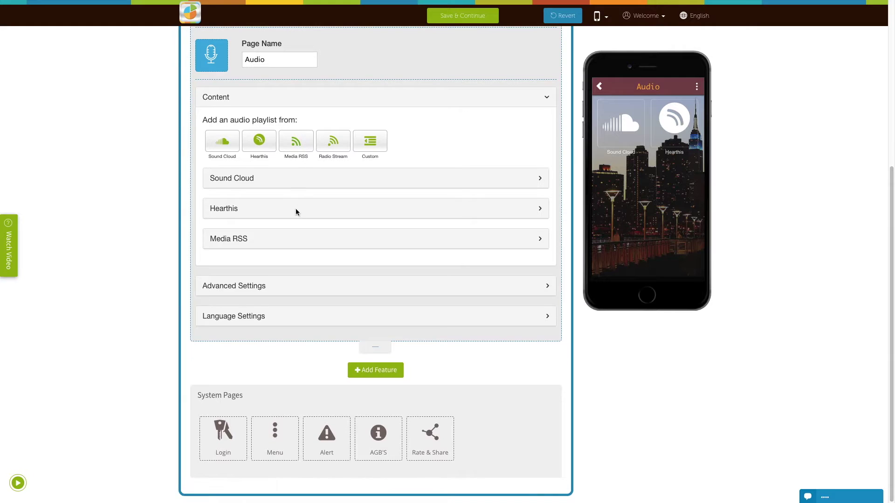
click(276, 242)
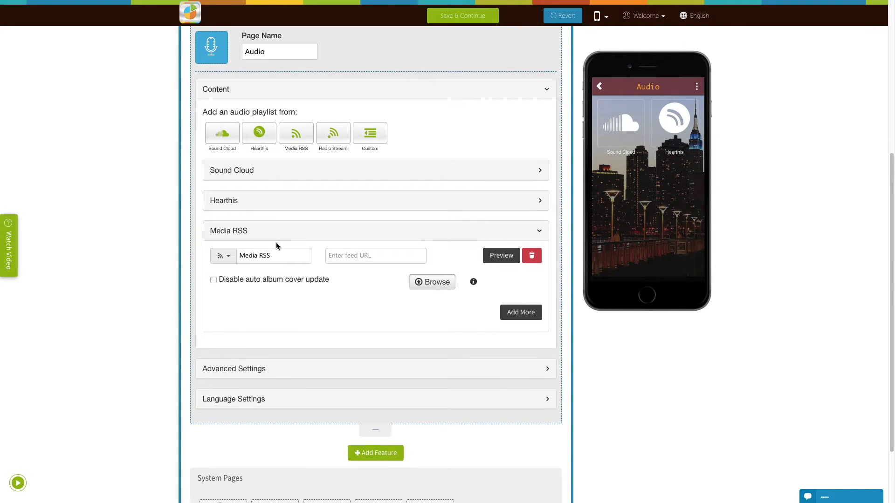
click(276, 242)
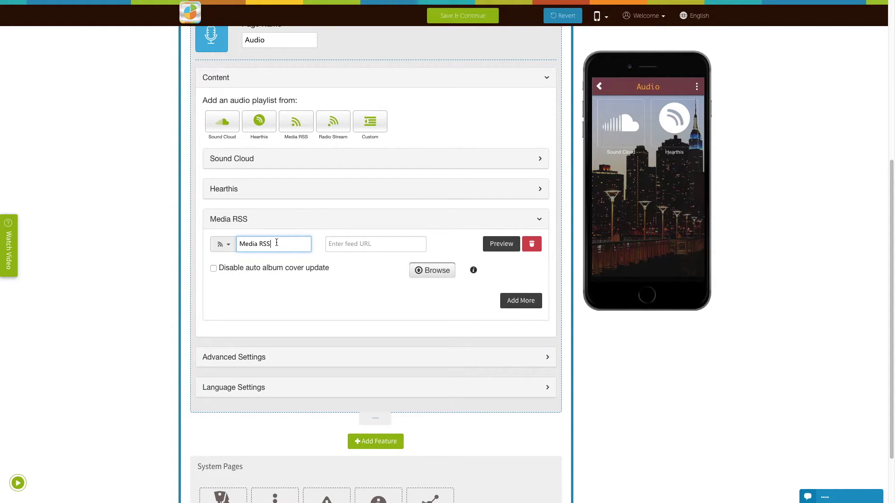
Look through the built-in icons and the custom icon upload option for the Media RSS entry, and close the icon picker without choosing any.
click(230, 247)
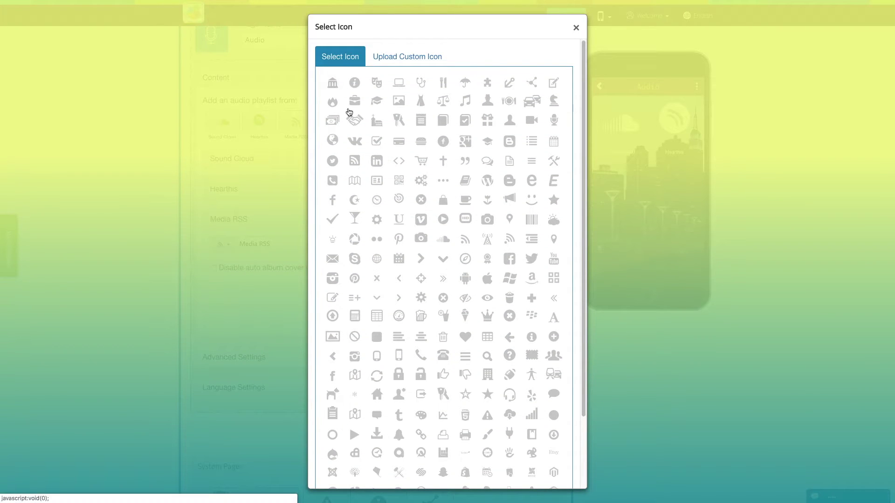
scroll(414, 220, down, 2)
scroll(412, 221, up, 2)
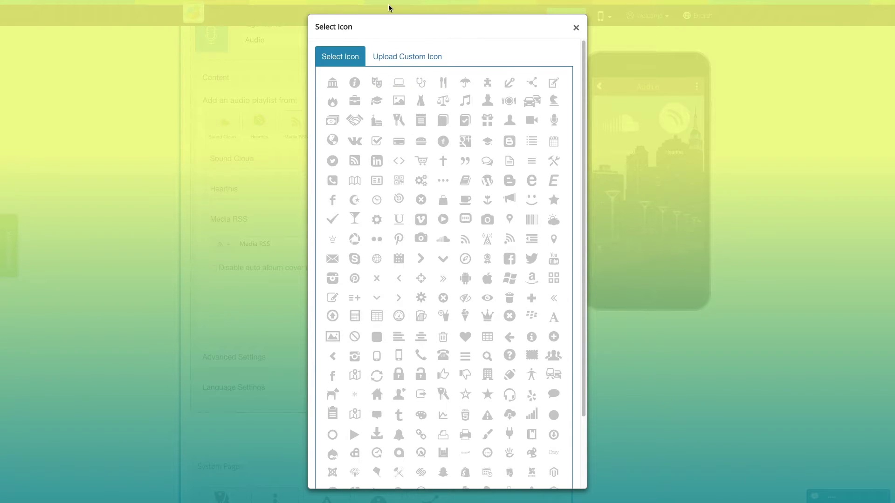
click(399, 57)
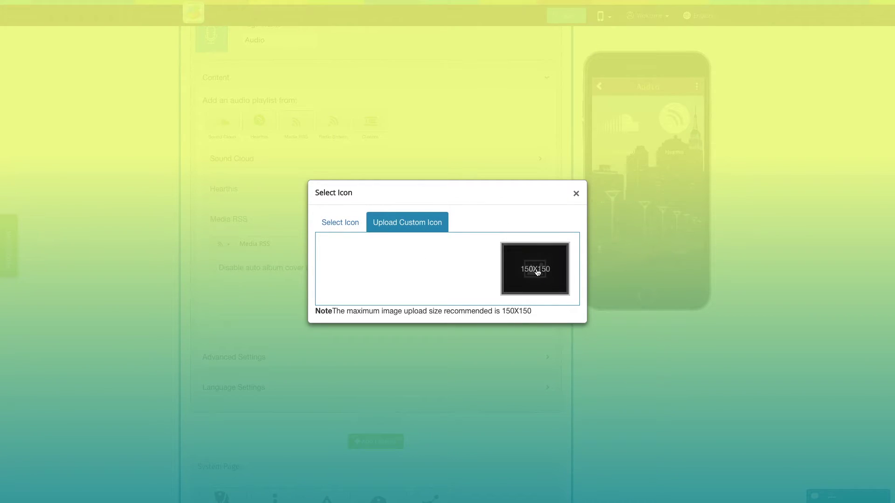
click(576, 194)
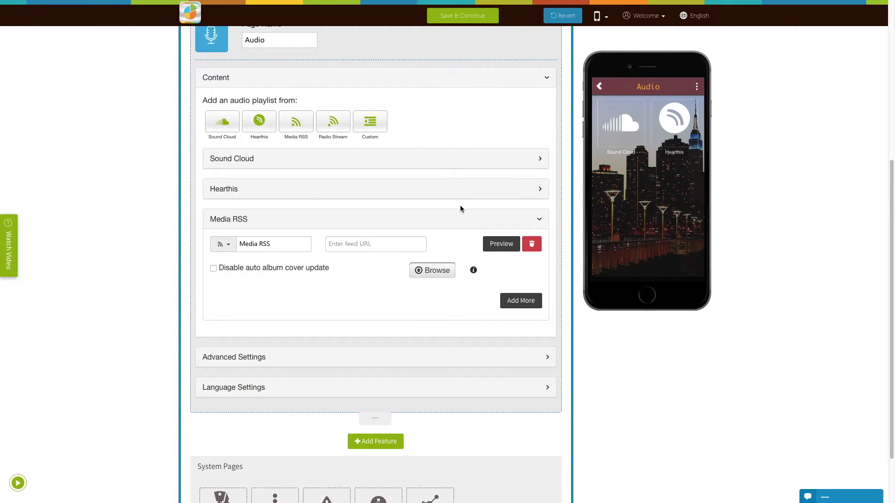
Enter the copied blogtalkradio.com feed URL for the Media RSS entry, preview it and check the album cover image guidance.
scroll(460, 205, down, 2)
click(387, 170)
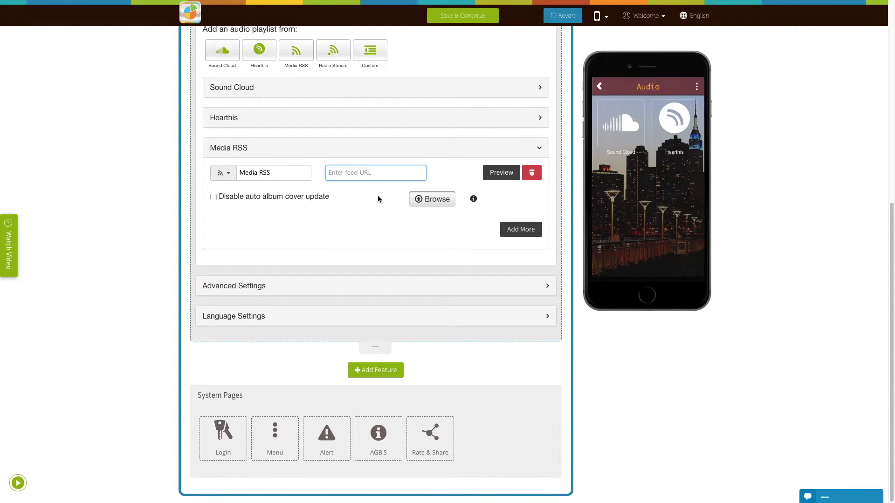
key(ctrl+v)
click(360, 207)
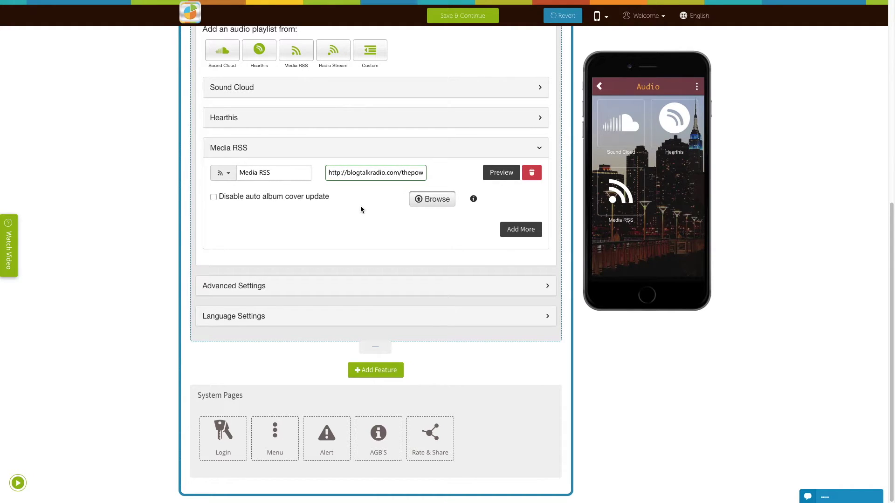
click(502, 175)
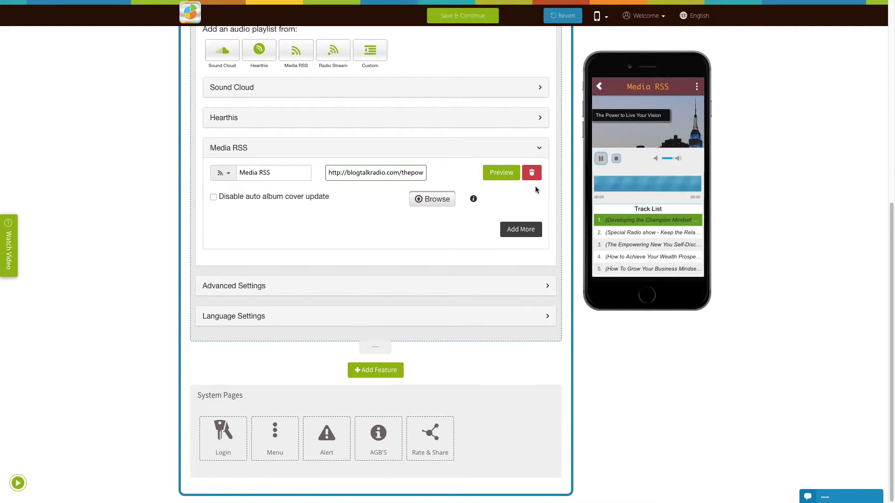
scroll(644, 230, down, 5)
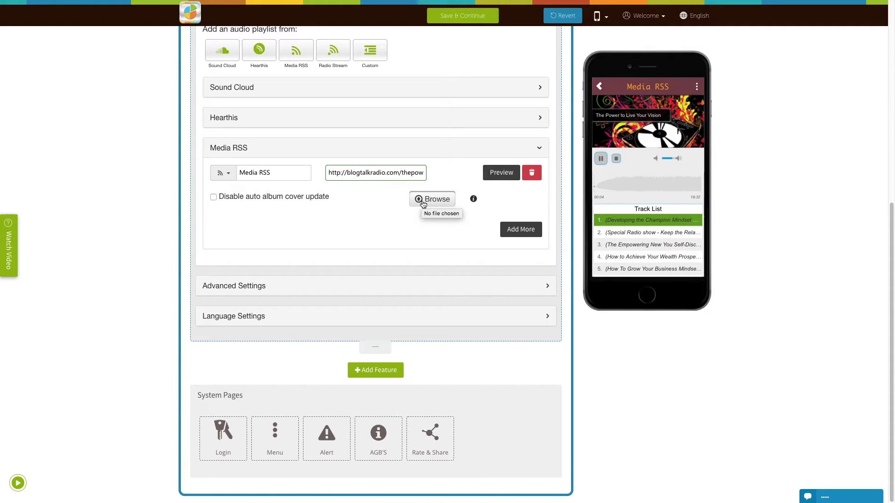
mouse_move(474, 203)
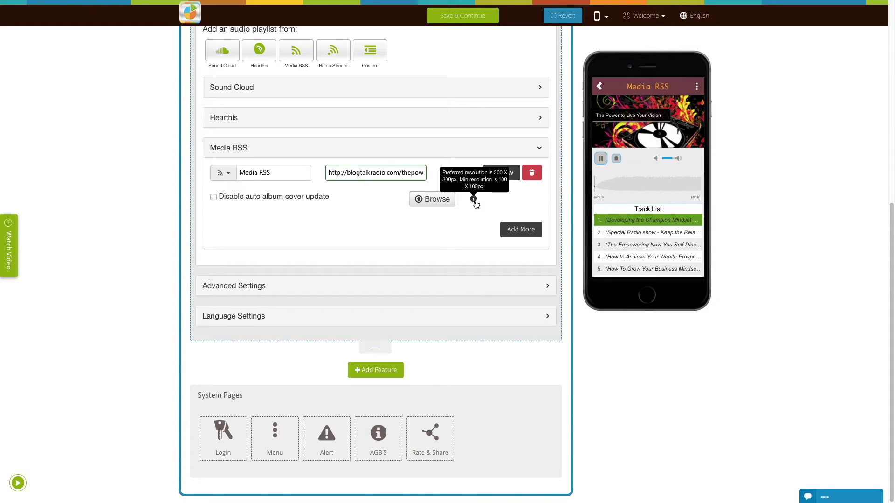
Add a second Media RSS entry and permanently delete it again.
click(521, 229)
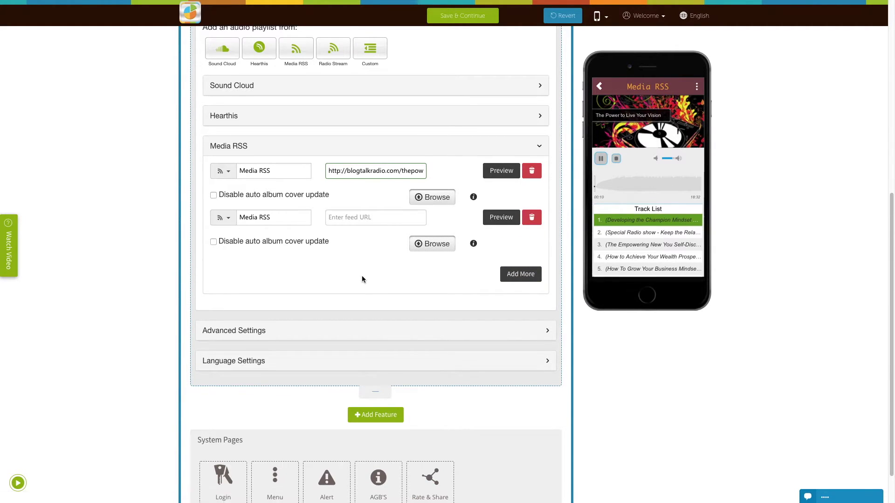
scroll(334, 259, down, 1)
click(372, 209)
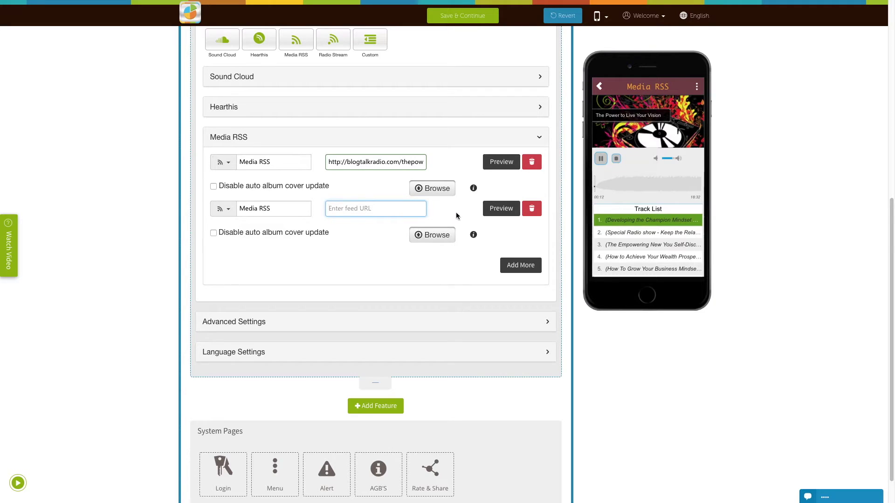
click(535, 212)
click(567, 279)
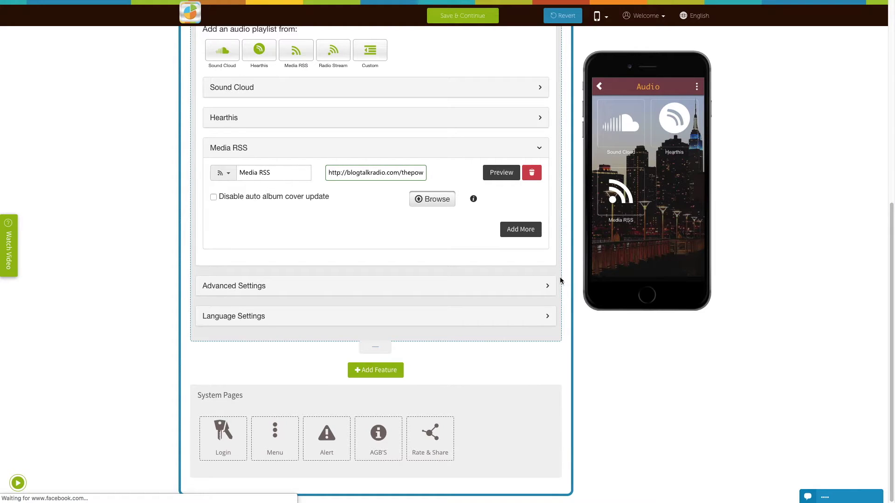
Add a Radio Stream playlist source to the Audio page.
scroll(335, 180, up, 2)
click(333, 143)
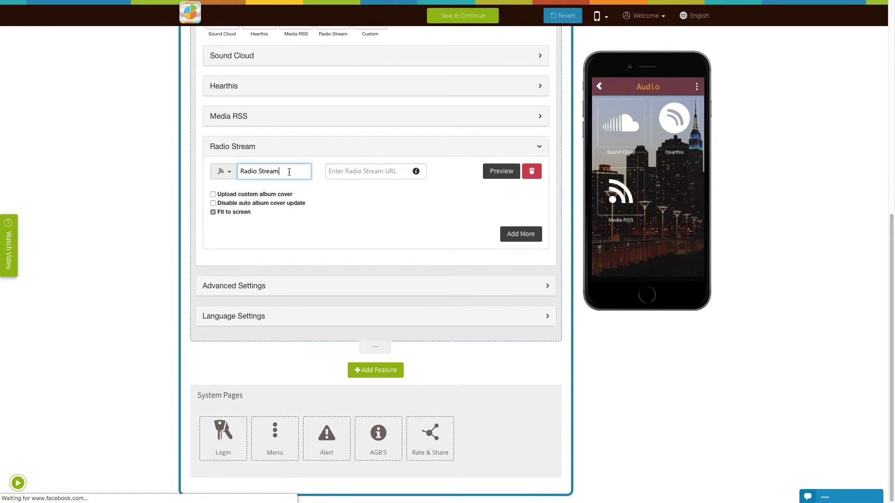
Look through the built-in icons and the custom icon upload option for the Radio Stream entry, and close the icon picker without choosing any.
click(226, 174)
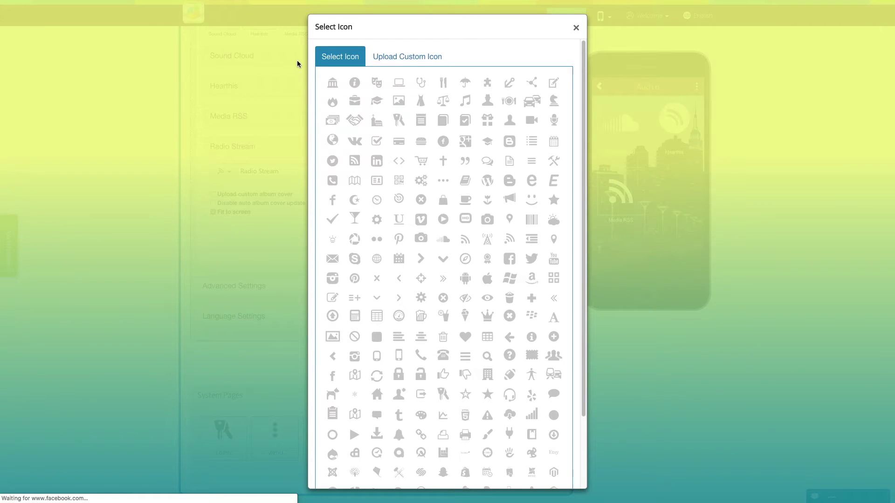
scroll(398, 154, down, 2)
scroll(404, 243, up, 2)
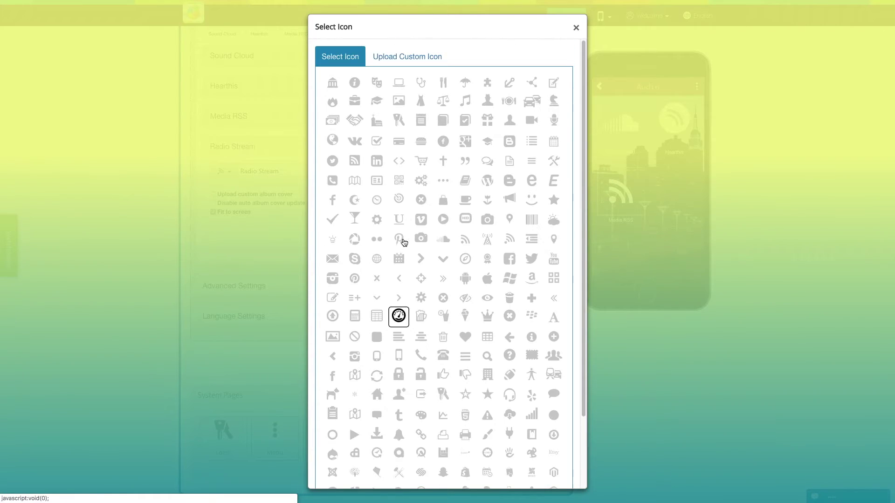
click(421, 62)
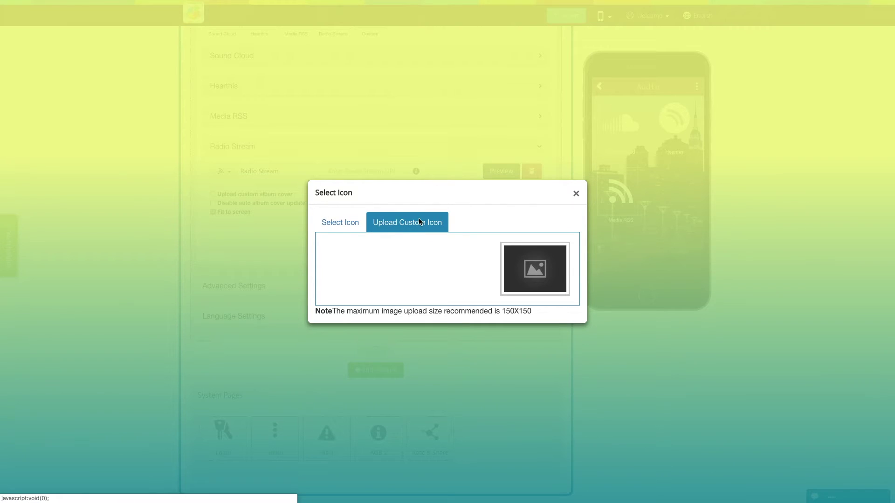
click(576, 194)
Enter the copied stream.radio.co URL for the Radio Stream entry and preview the stream.
click(339, 172)
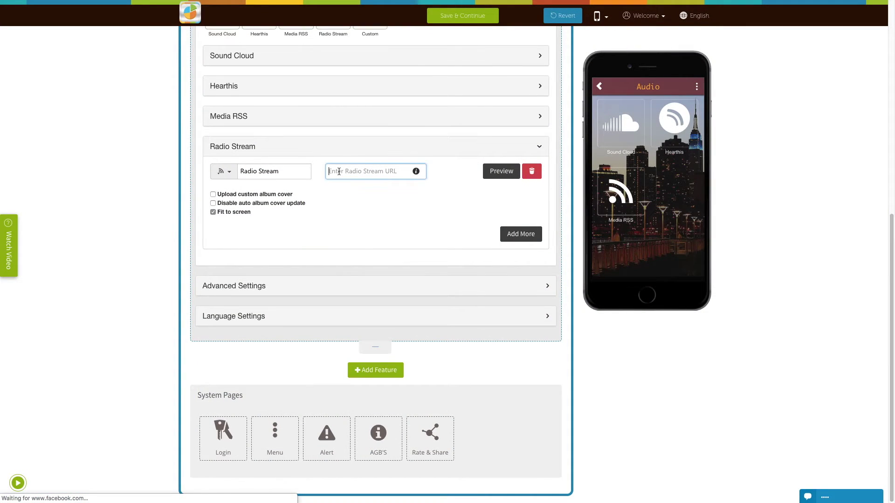
mouse_move(416, 171)
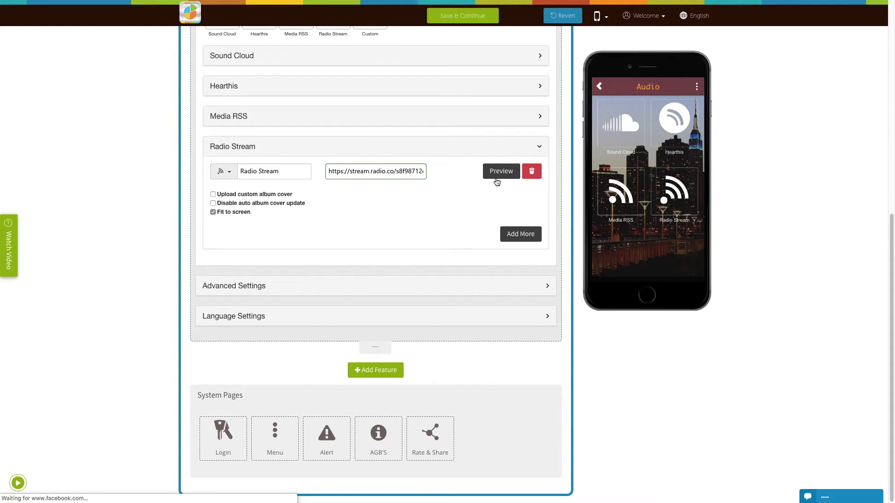
click(498, 172)
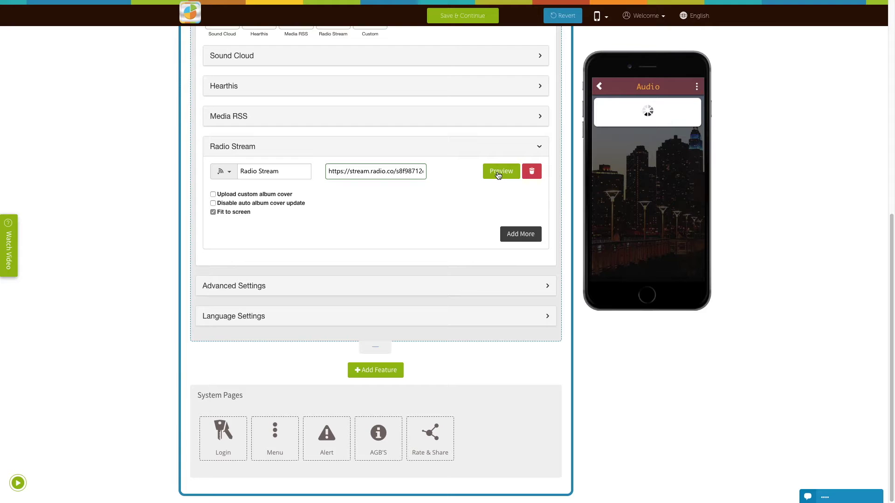
Enable custom album cover upload and disable auto album cover update for the Radio Stream entry, switching Fit to screen off and on again.
click(214, 195)
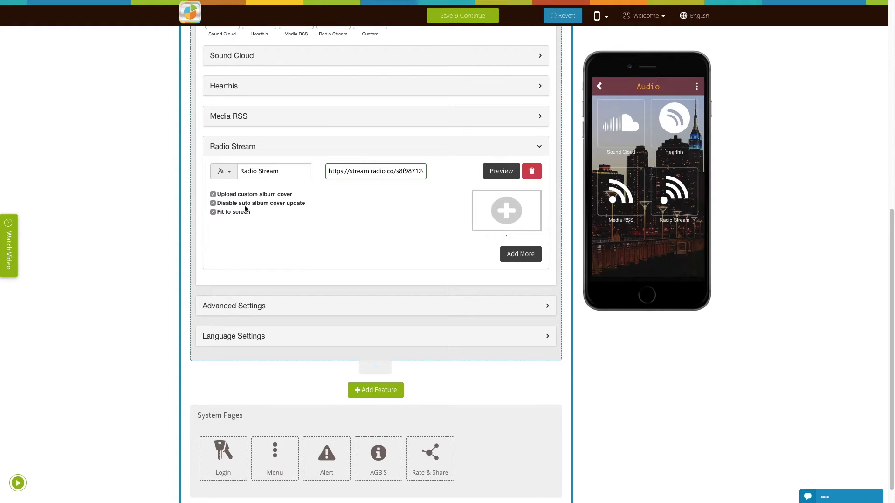
click(212, 213)
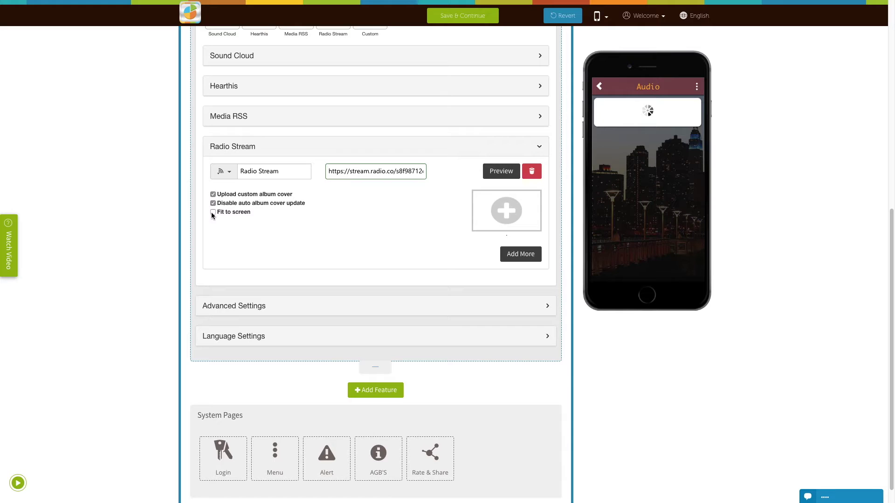
click(213, 212)
Add a second Radio Stream entry to the playlist source and try its preview without a stream URL.
scroll(372, 233, down, 1)
click(517, 247)
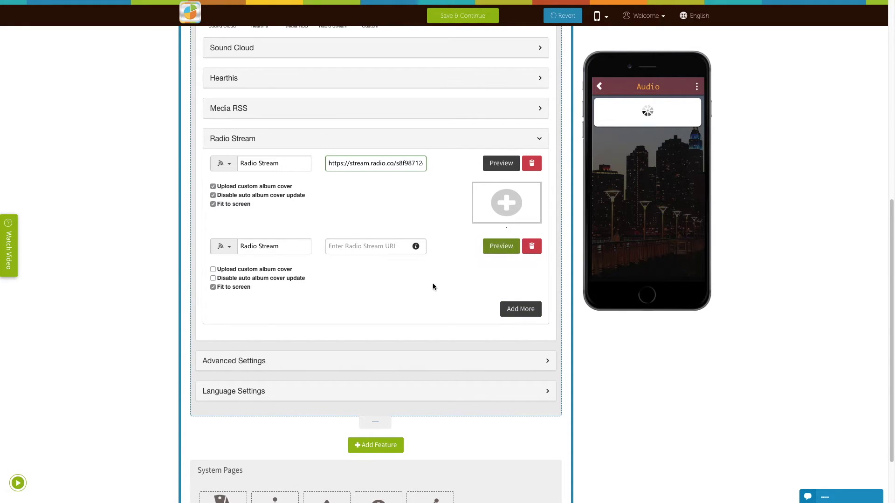
scroll(423, 282, down, 2)
click(515, 215)
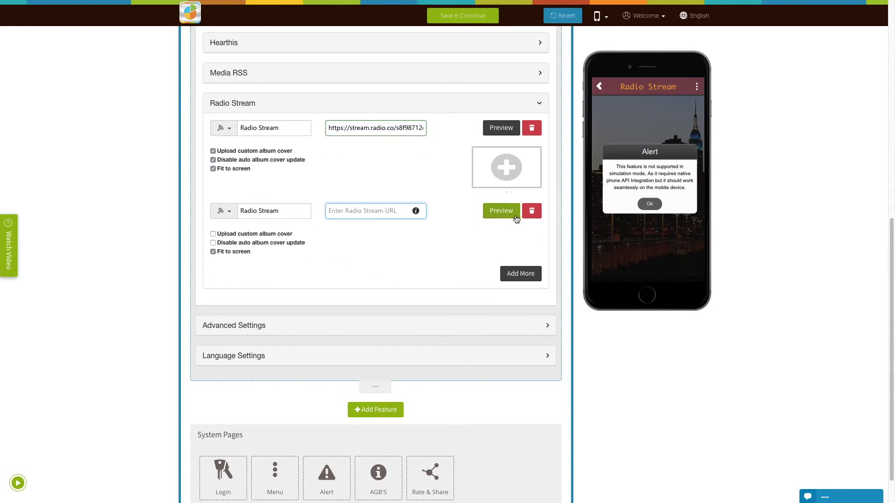
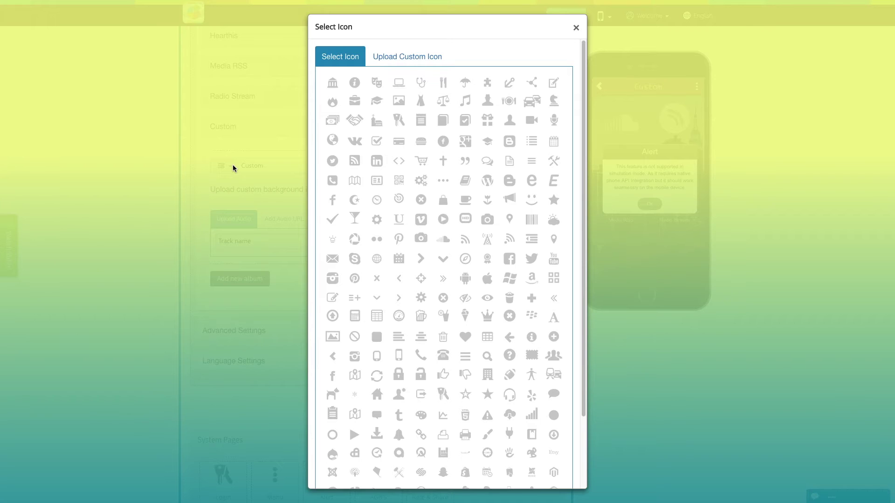
Look through the built-in icons and the custom icon upload option for the Custom entry, and close the icon picker without choosing any.
scroll(378, 224, down, 3)
scroll(380, 234, up, 3)
click(395, 54)
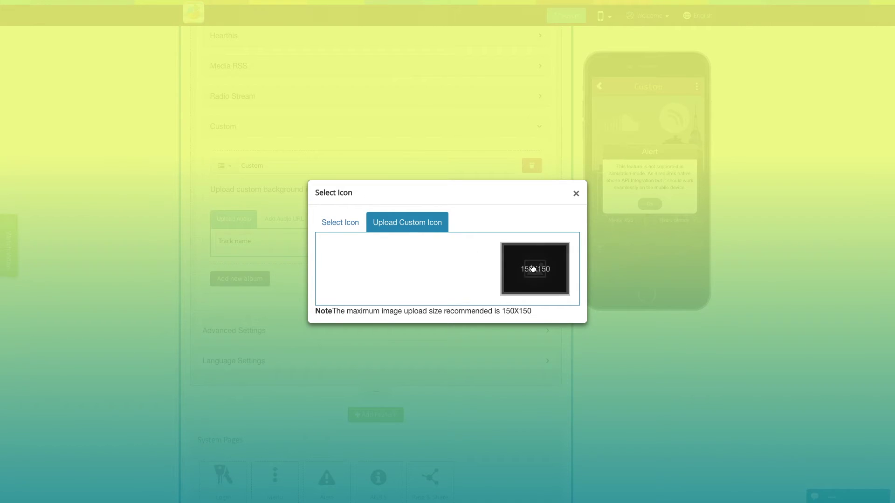
click(577, 194)
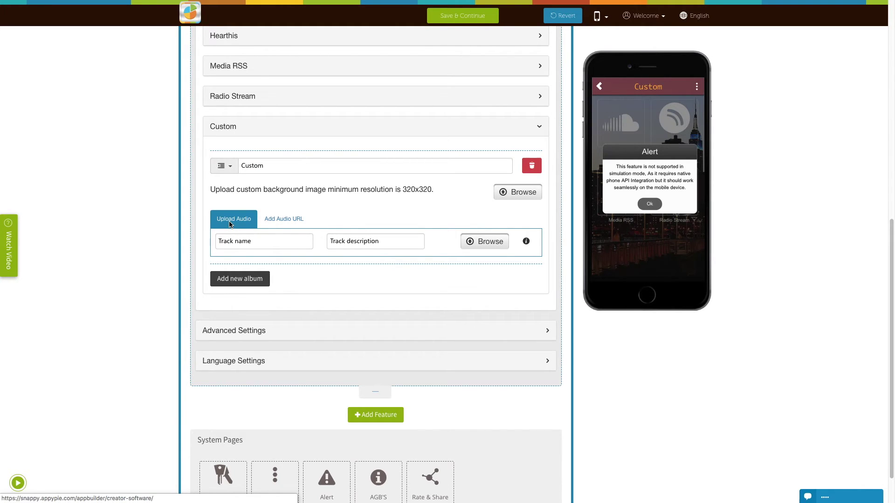
Check the track name, track description and file upload options for uploading audio to the Custom album.
click(238, 240)
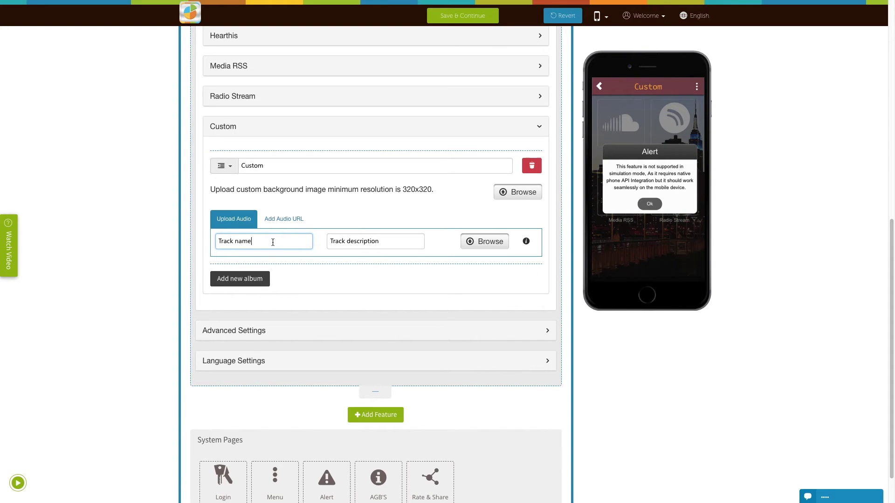
click(397, 240)
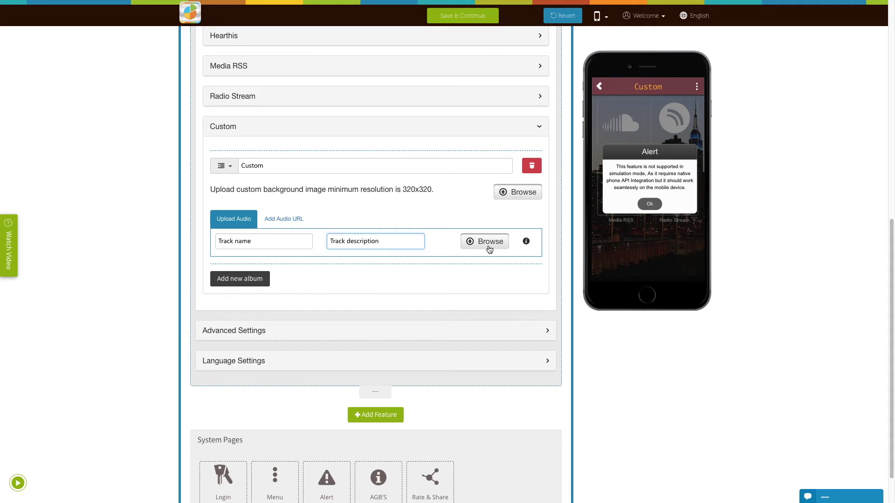
click(530, 247)
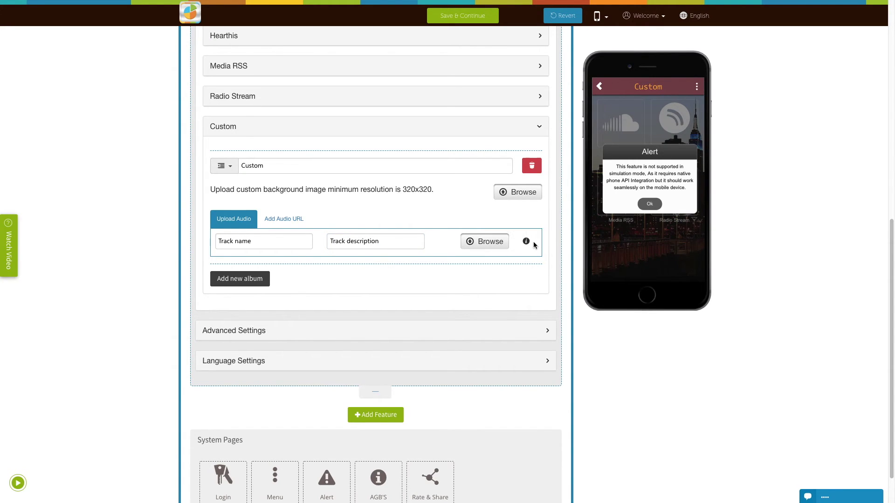
Add a track to the Custom album from the copied geo-samples audio URL, using the default track name and description.
click(283, 218)
click(310, 236)
click(391, 238)
click(489, 236)
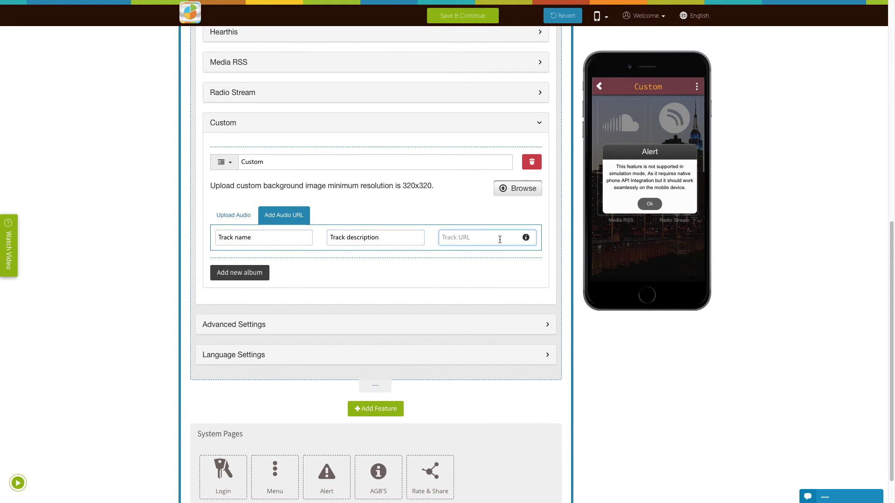
key(ctrl+v)
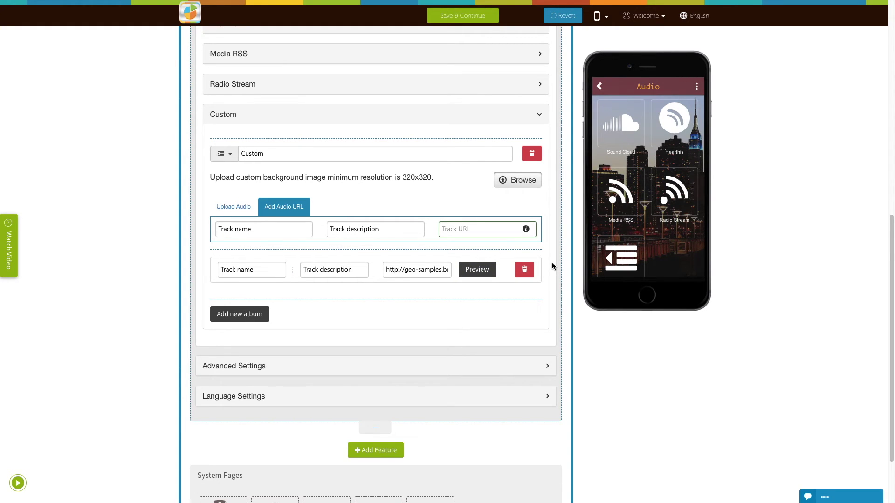
Try to delete the track added from the audio URL and preview the Custom album's player.
click(524, 270)
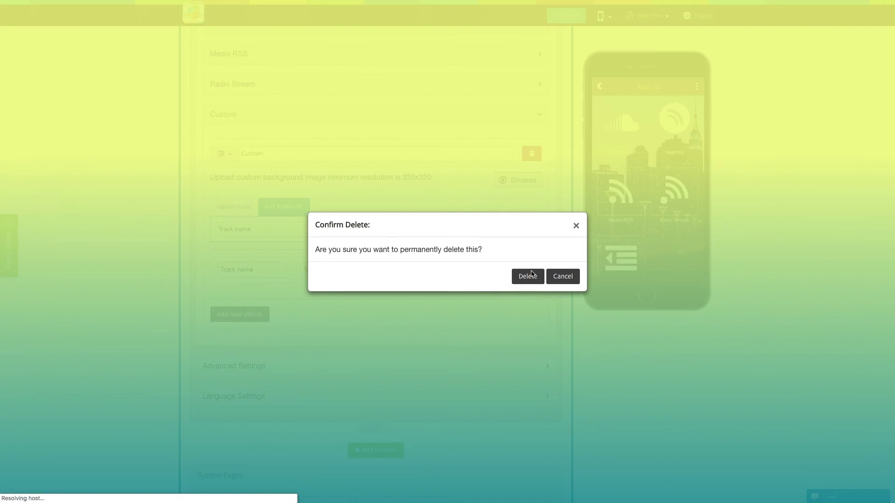
click(528, 275)
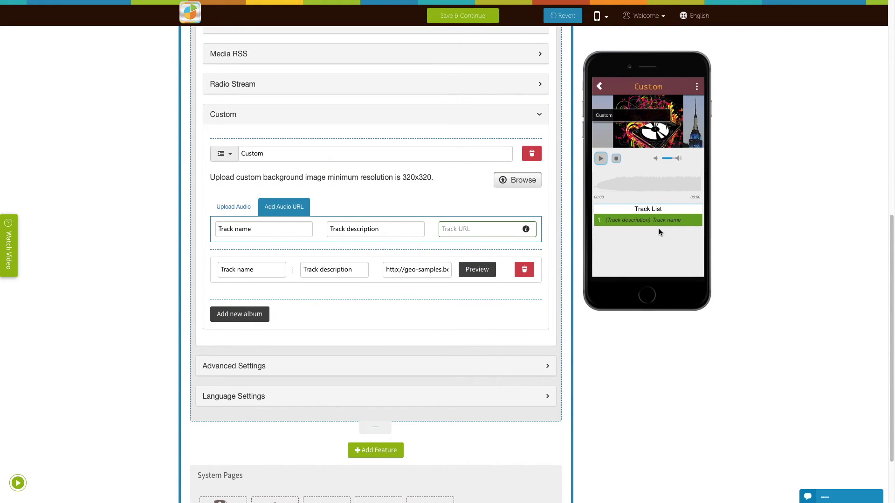
Add a second album to the Custom playlist source and permanently delete it again.
scroll(444, 323, down, 1)
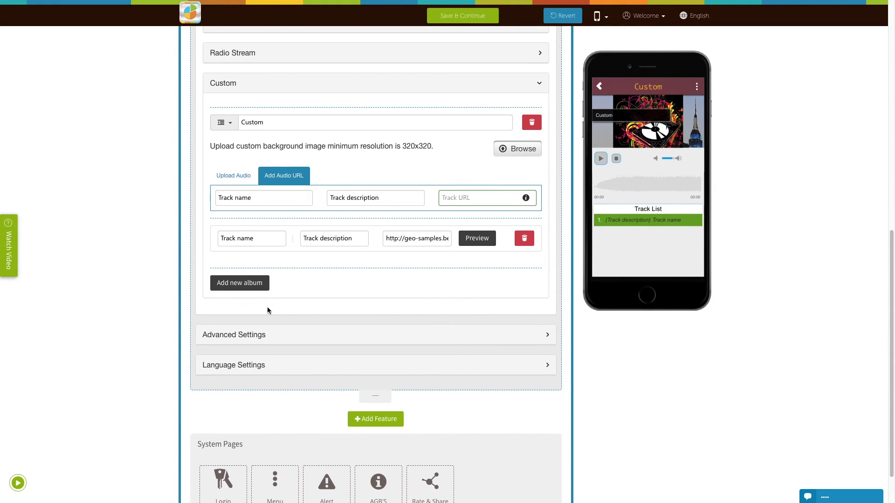
click(264, 288)
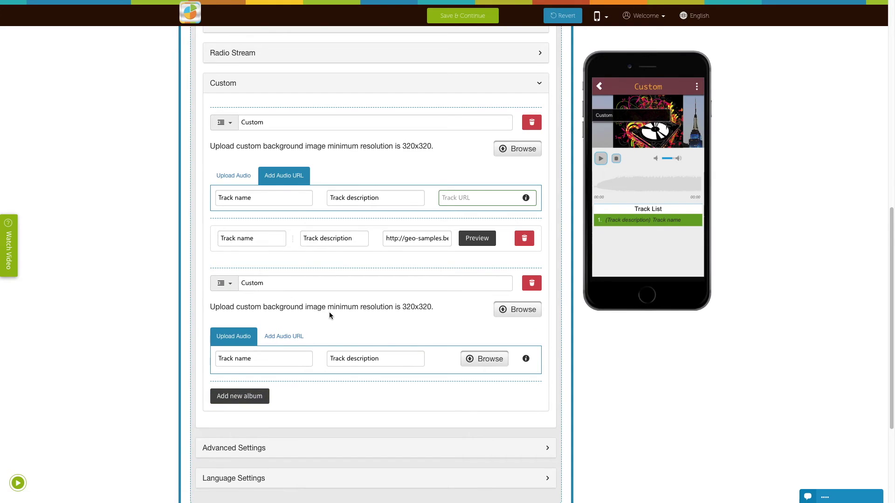
scroll(332, 315, down, 1)
scroll(331, 316, down, 2)
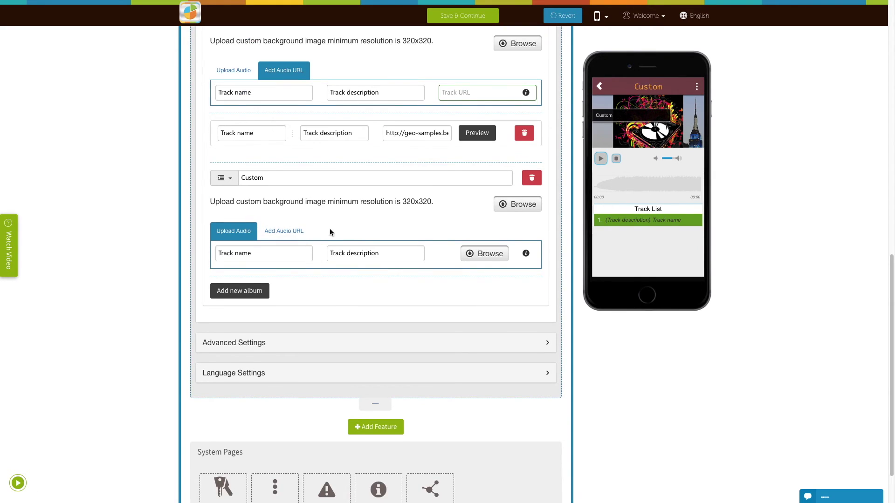
scroll(337, 233, up, 2)
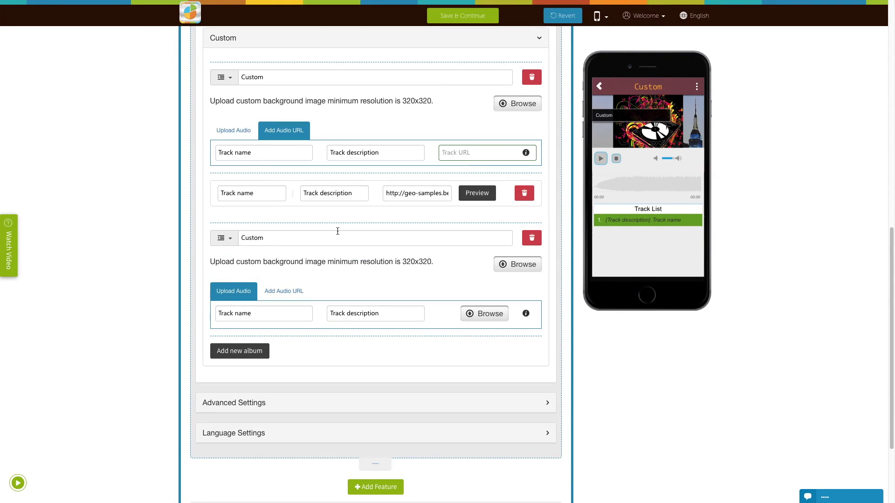
click(534, 239)
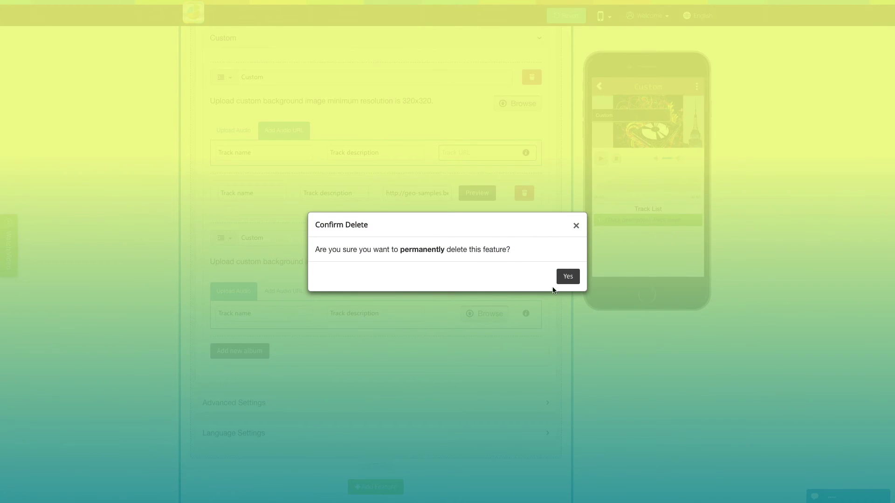
click(567, 277)
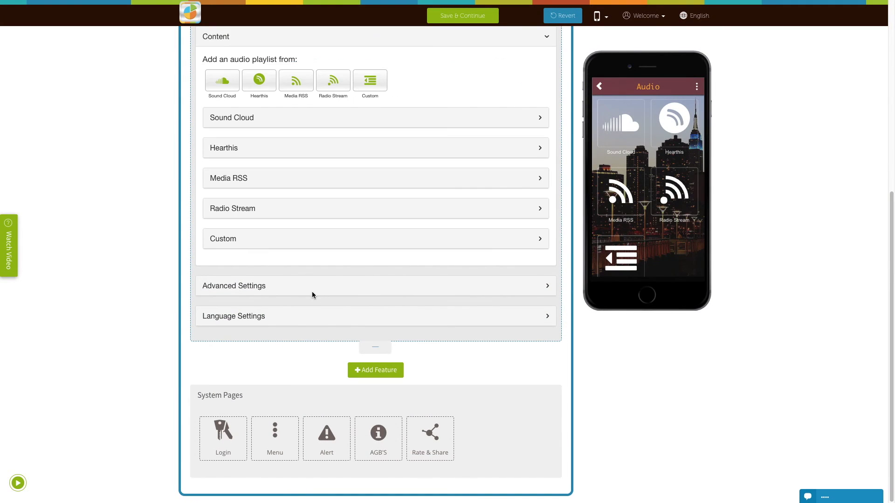
Open the Audio page's advanced settings and switch Autoplay and Alarm off and back on.
click(312, 291)
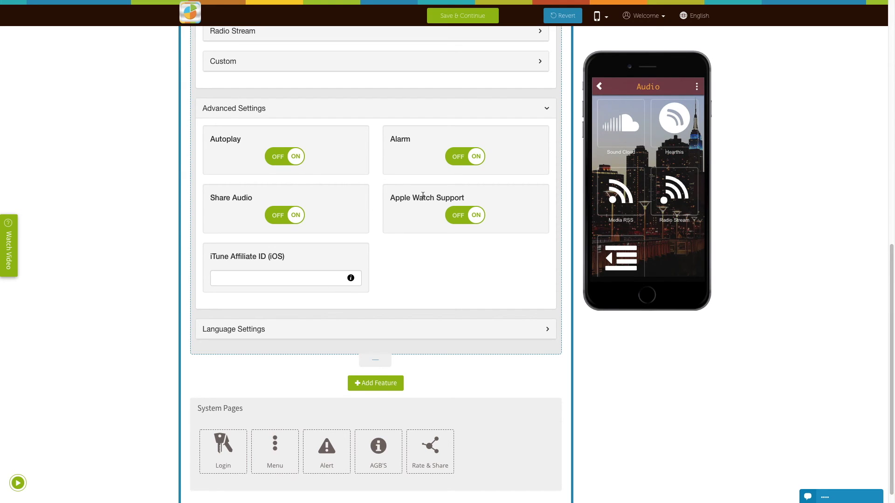
click(274, 161)
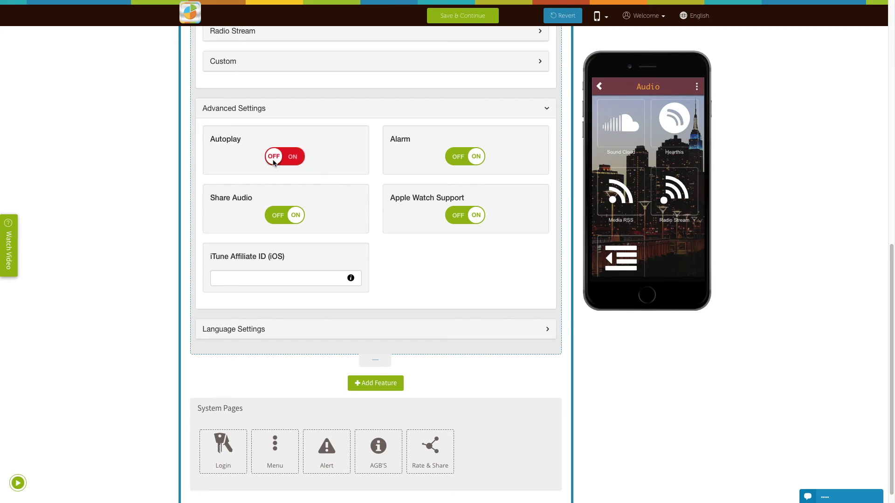
click(278, 161)
click(452, 160)
click(452, 160)
scroll(427, 261, down, 1)
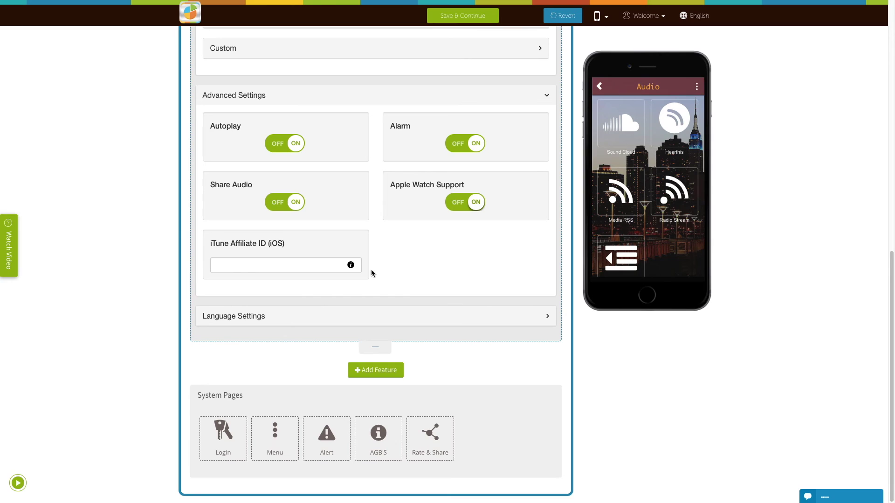
Read the help article on getting the iTunes affiliate token key for the affiliate ID setting, and close it.
click(259, 264)
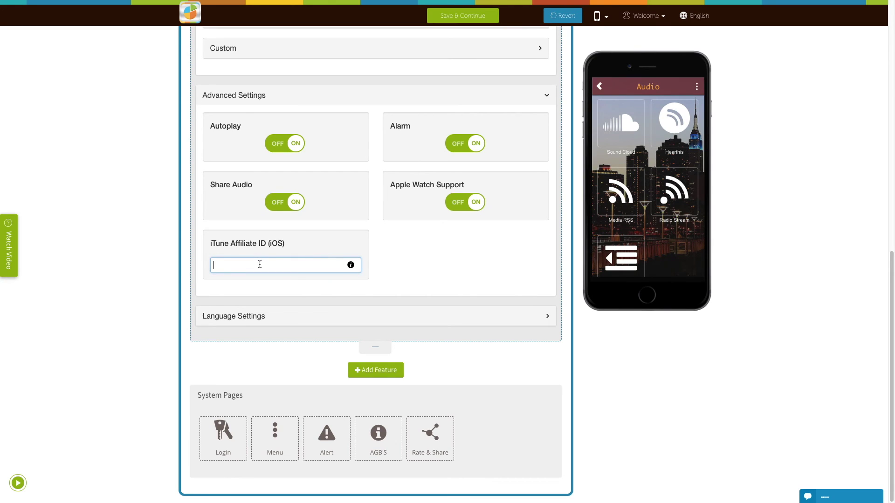
click(351, 265)
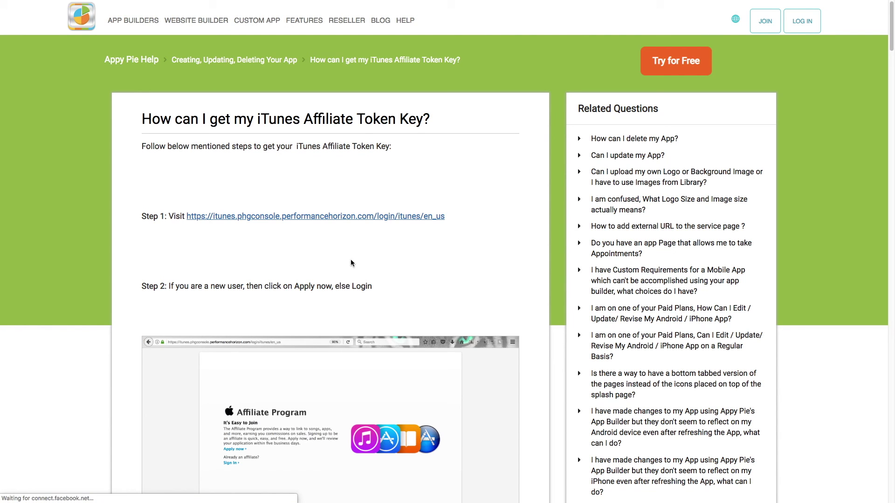
scroll(351, 261, down, 2)
scroll(352, 263, down, 20)
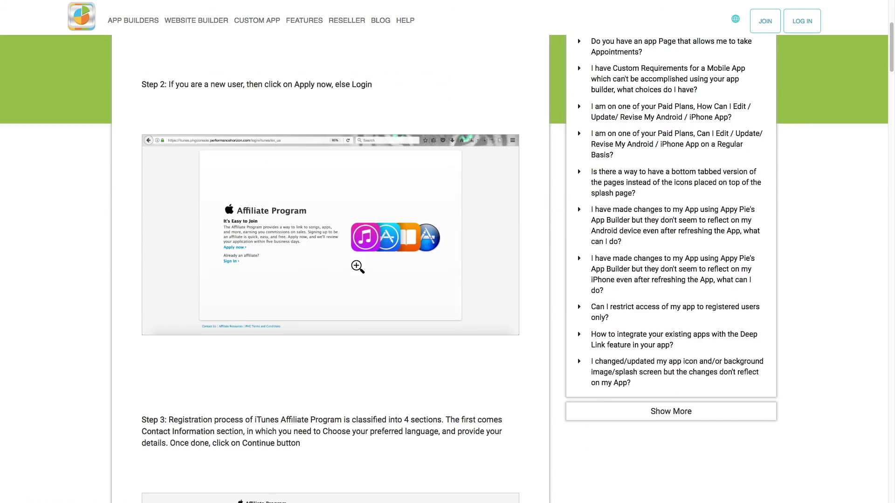
key(ctrl+w)
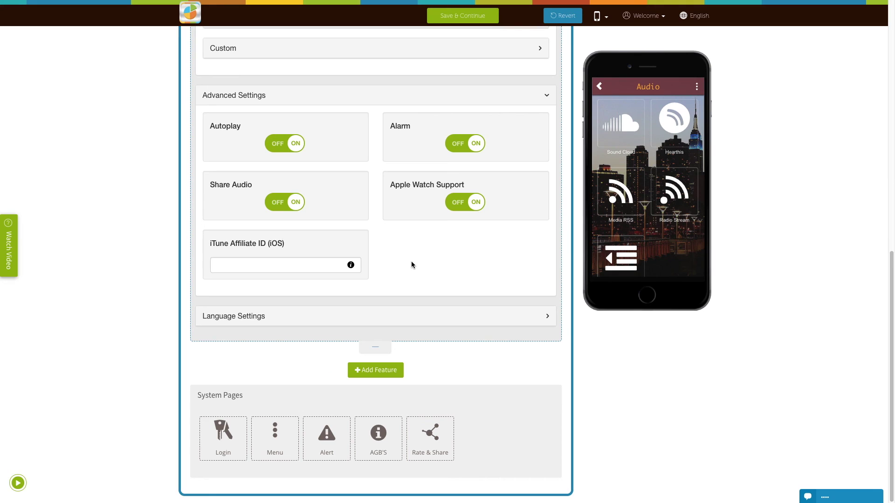
Look through the Audio page's editable language labels from Alarm to Wednesday, and collapse the language settings.
click(340, 318)
scroll(340, 314, down, 2)
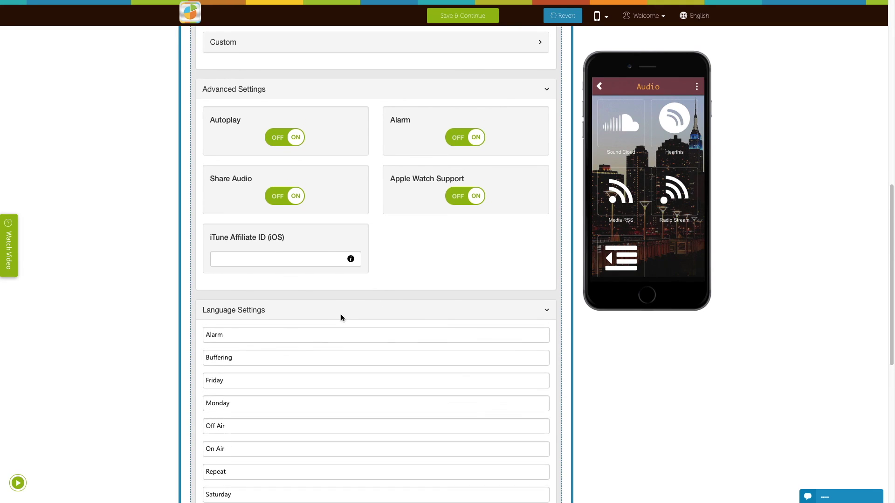
click(276, 265)
click(282, 286)
scroll(282, 289, down, 6)
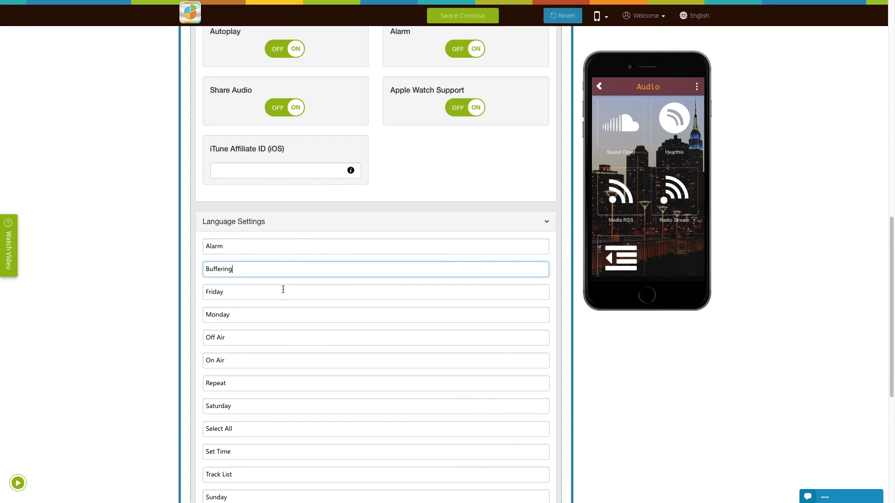
click(282, 284)
click(275, 257)
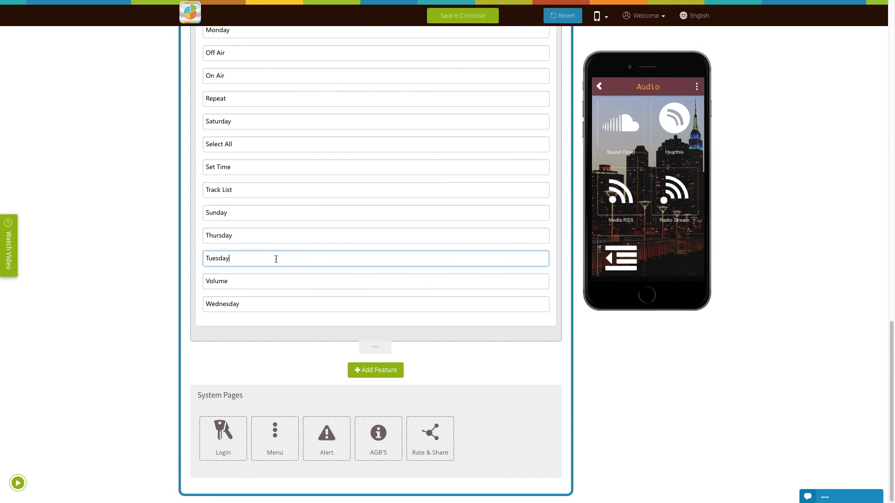
scroll(295, 247, up, 6)
click(304, 220)
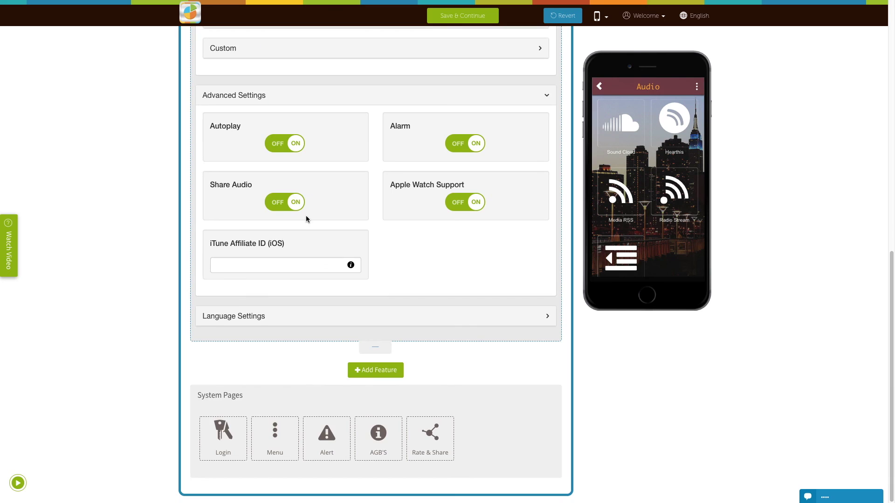
Collapse the advanced settings, save the Audio page setup and continue.
scroll(373, 247, up, 3)
click(367, 240)
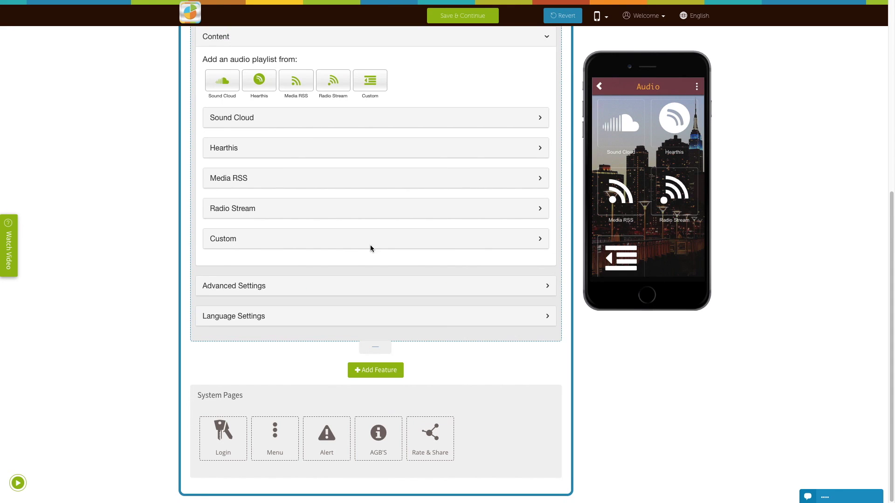
scroll(392, 252, up, 5)
scroll(412, 264, up, 2)
click(489, 97)
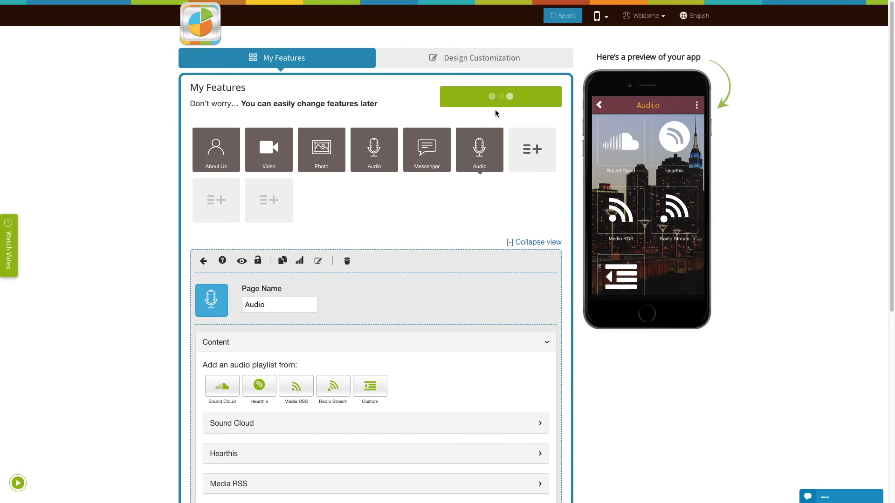